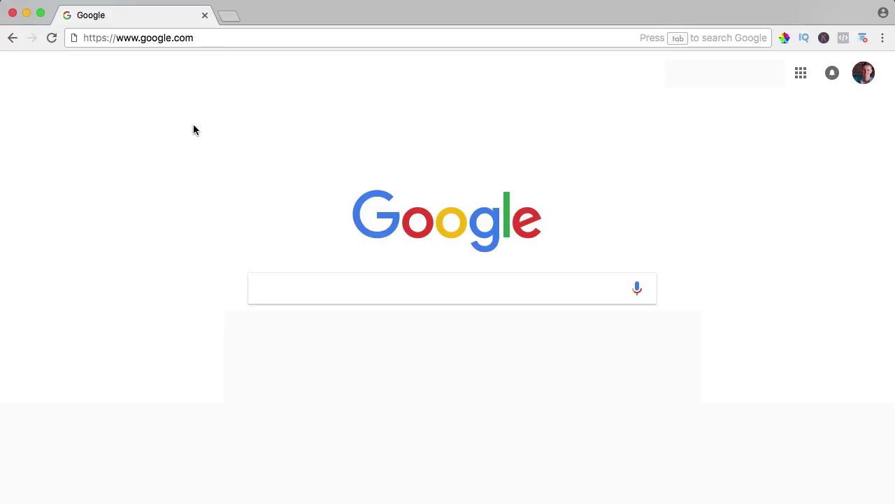
Open elementor2018.com and look through its Elementor Pro page
left_click(185, 38)
type("elementor2018")
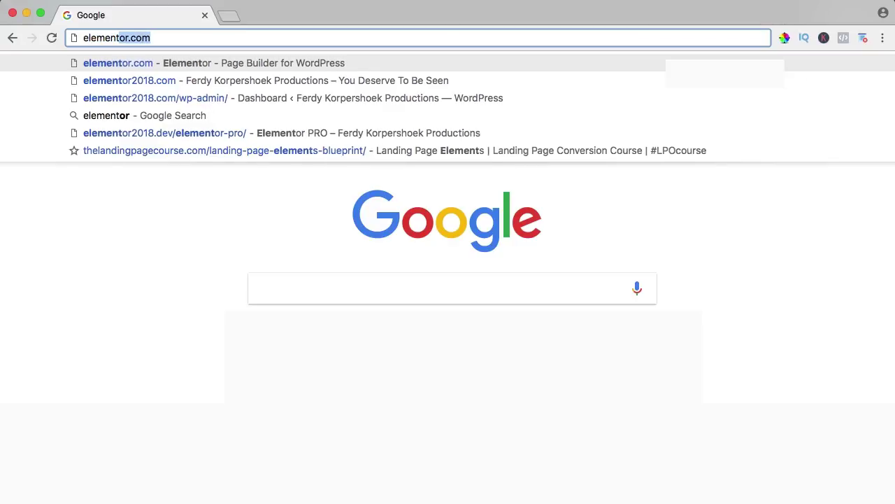
type(".co")
key("Return")
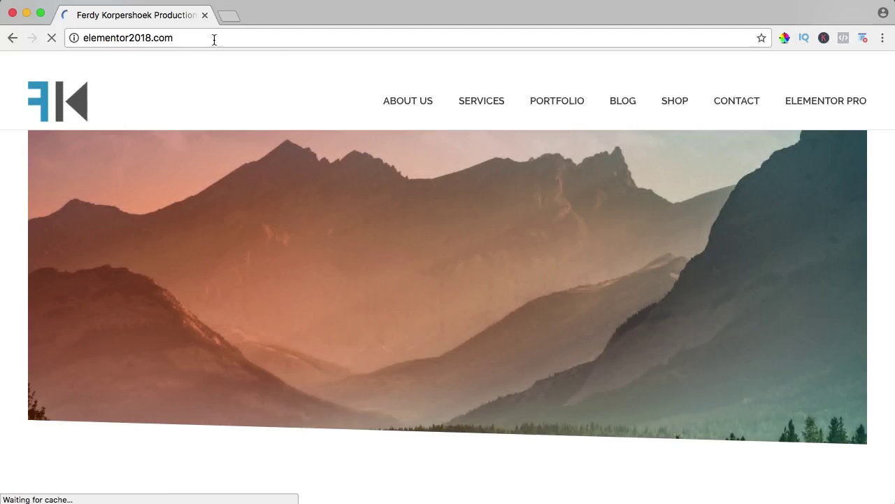
left_click(819, 103)
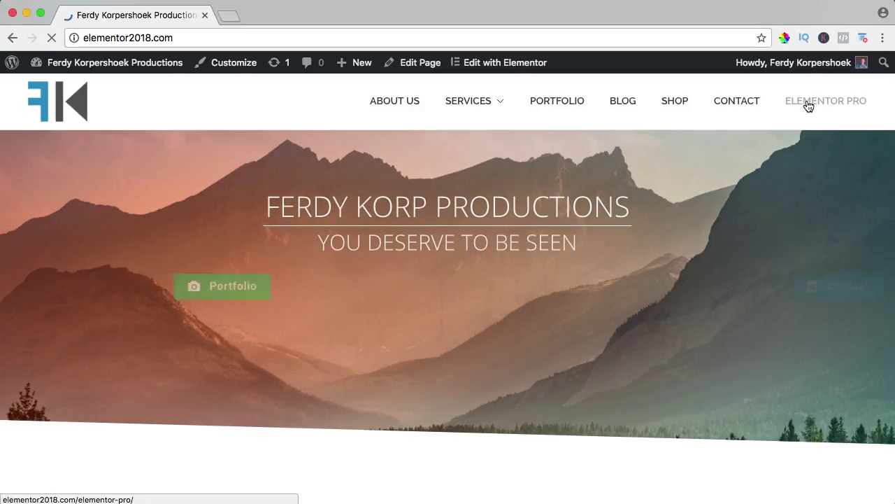
scroll(692, 152, "down", 15)
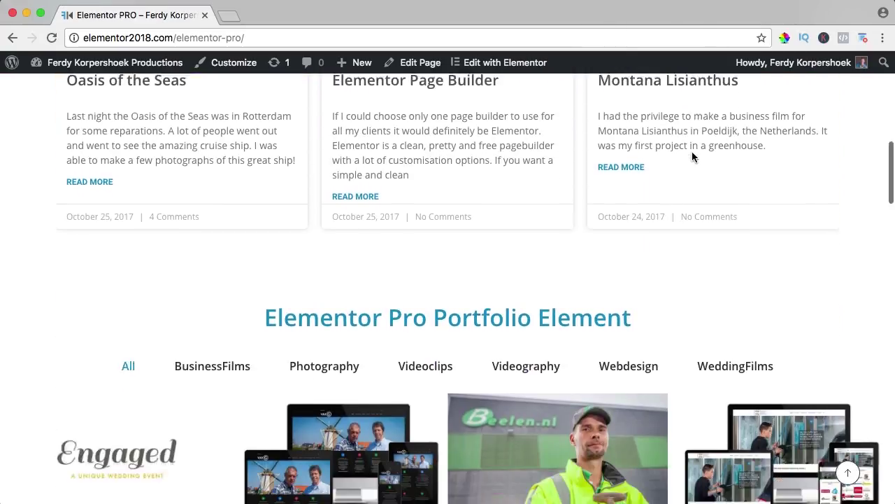
scroll(692, 154, "down", 5)
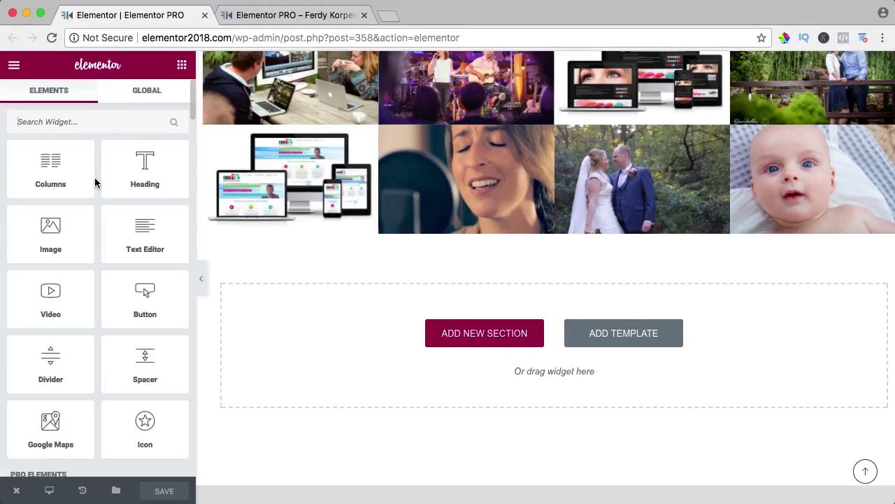
Insert a Form widget into a new one-column section below the portfolio images and name the form "Get In Contact"
scroll(95, 182, "down", 8)
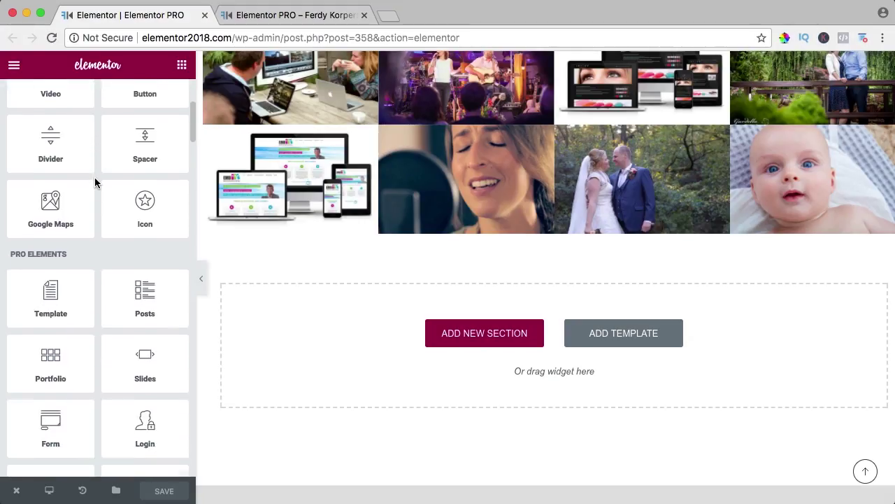
scroll(95, 183, "down", 2)
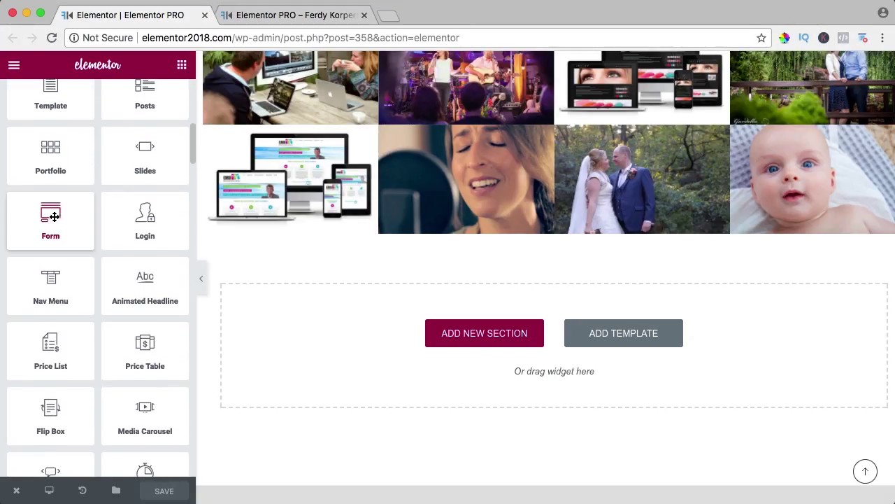
left_click(474, 342)
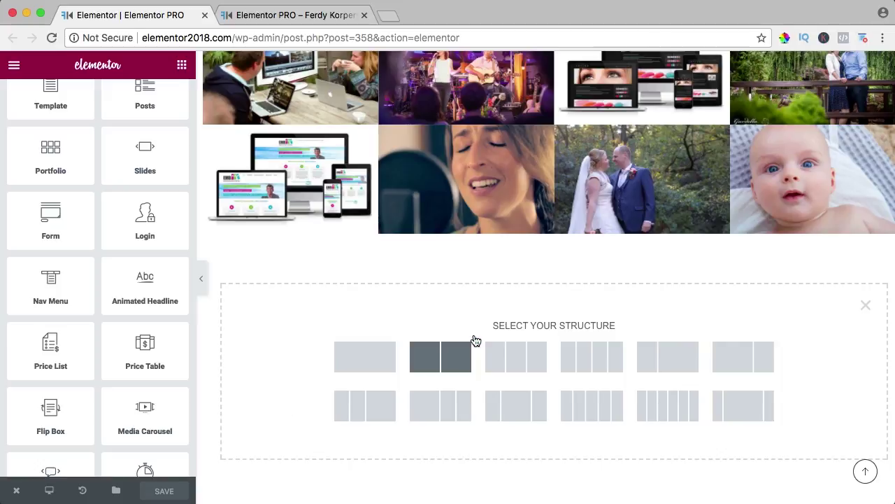
left_click(392, 361)
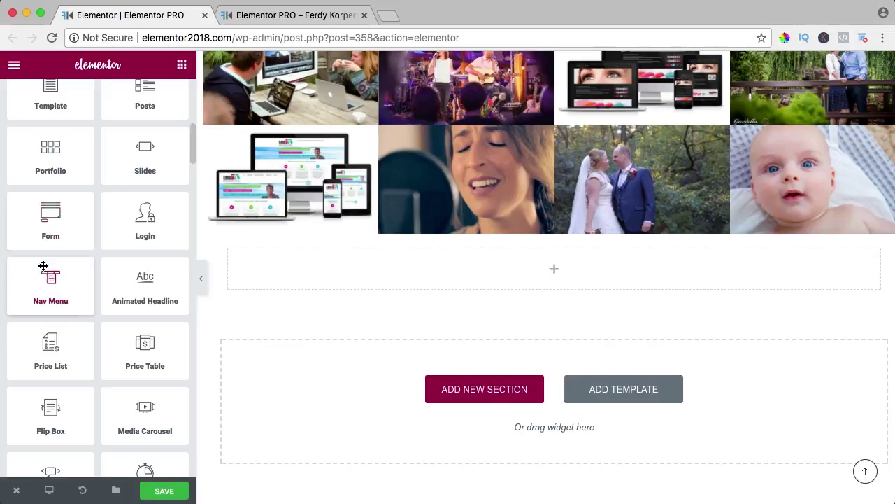
left_click_drag(50, 220, 456, 274)
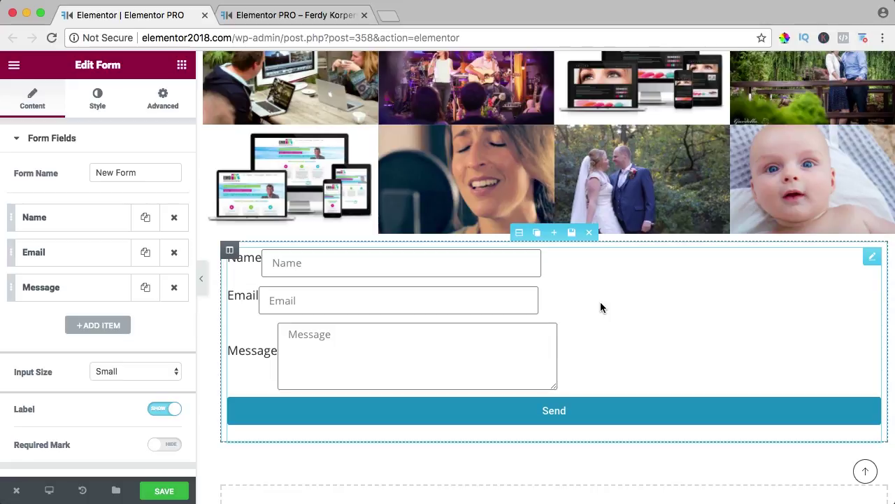
triple_click(116, 172)
type("Get In Contact")
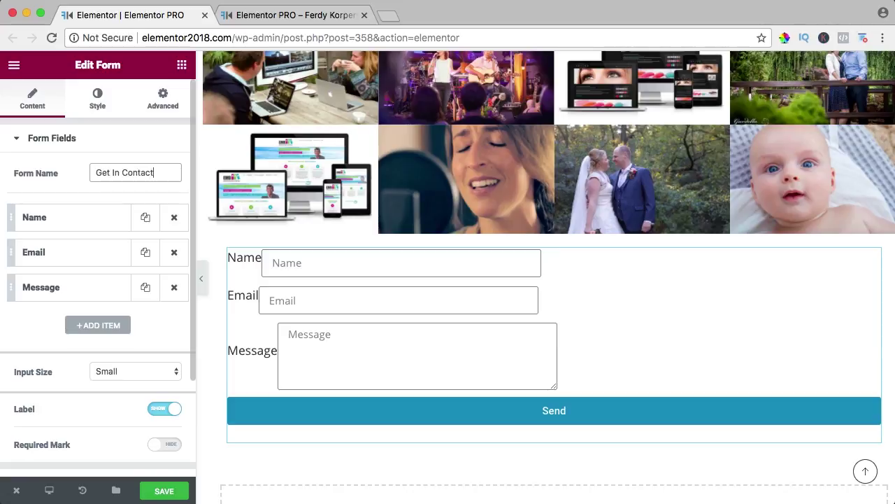
Set the Name field's placeholder to "First and Last Name", keeping its type as Text
left_click(78, 220)
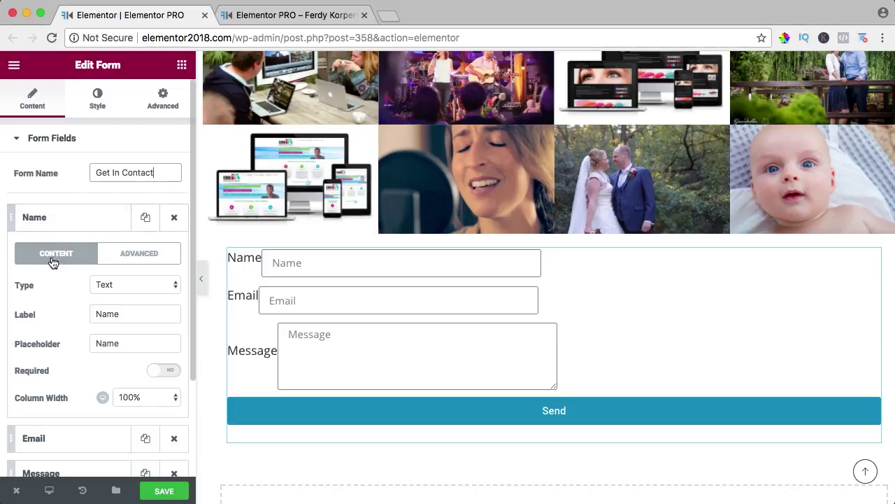
left_click(111, 285)
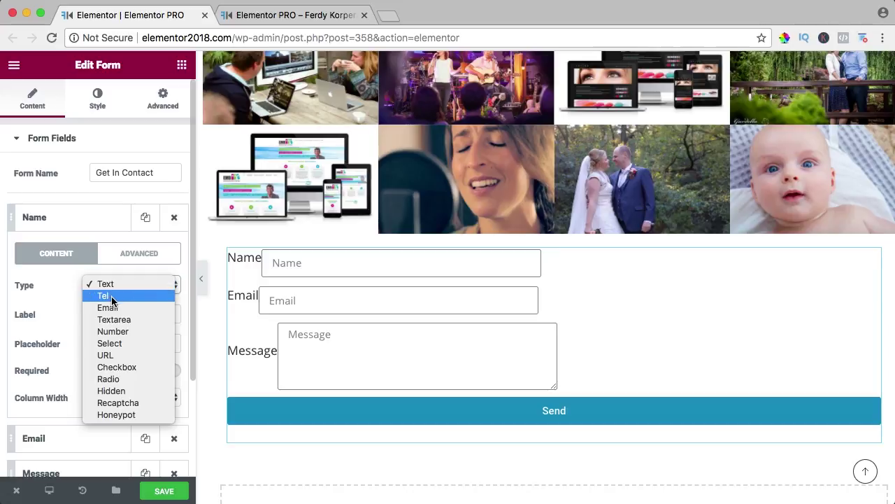
left_click(113, 297)
left_click_drag(125, 316, 90, 316)
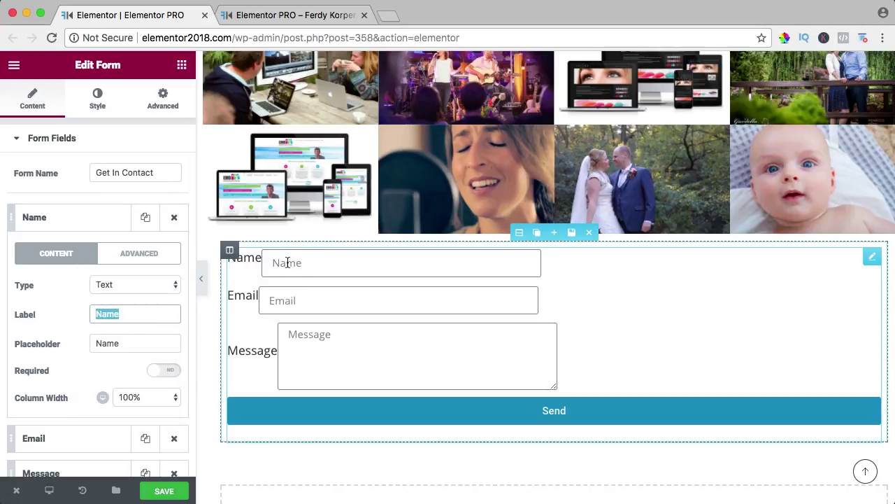
left_click(124, 315)
scroll(54, 317, "down", 1)
left_click(130, 310)
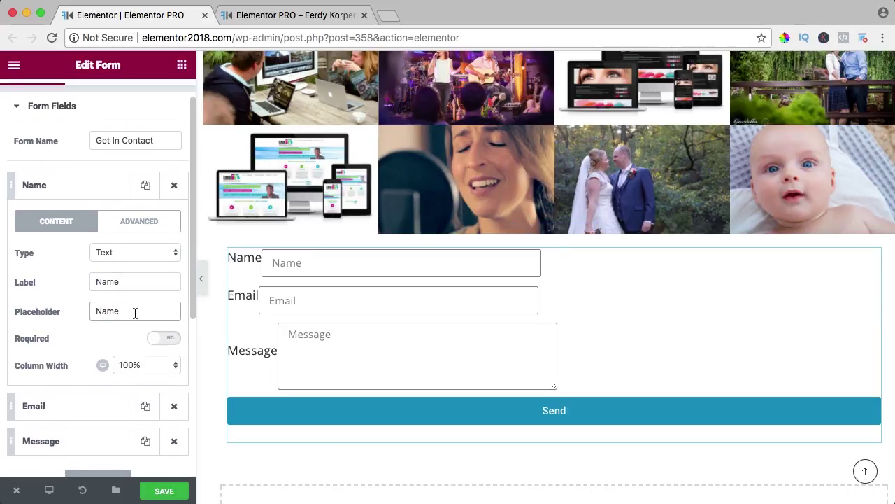
double_click(135, 313)
type("First and ")
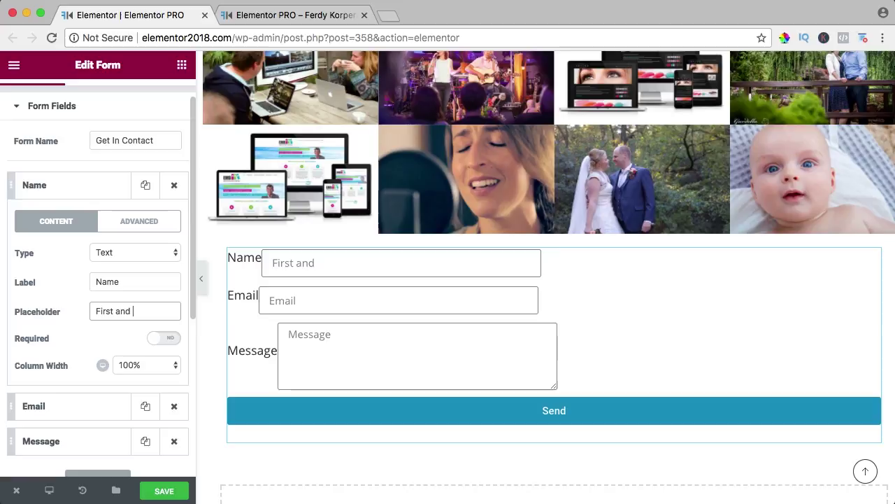
type("Last Name")
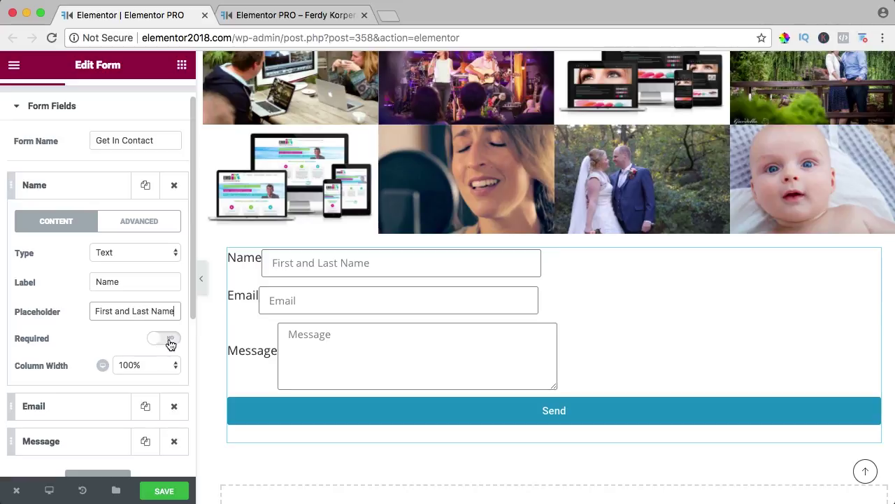
Set the Name field's column width to 50%
scroll(120, 329, "down", 2)
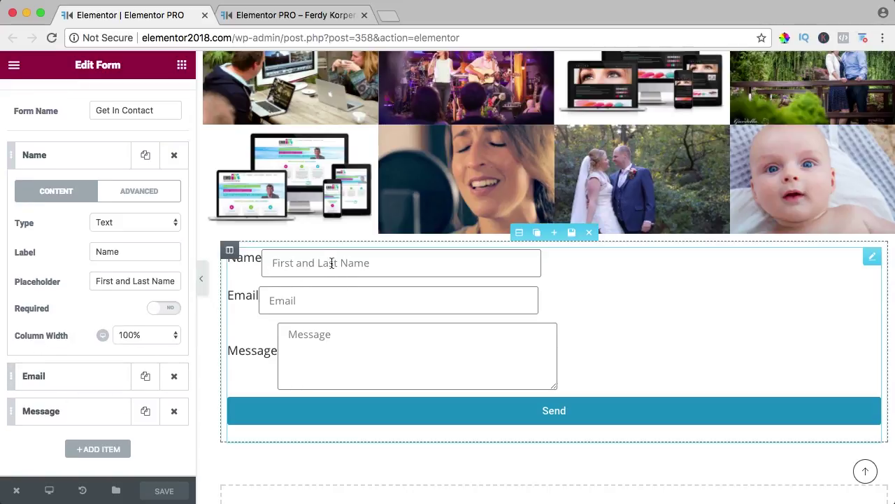
left_click(152, 332)
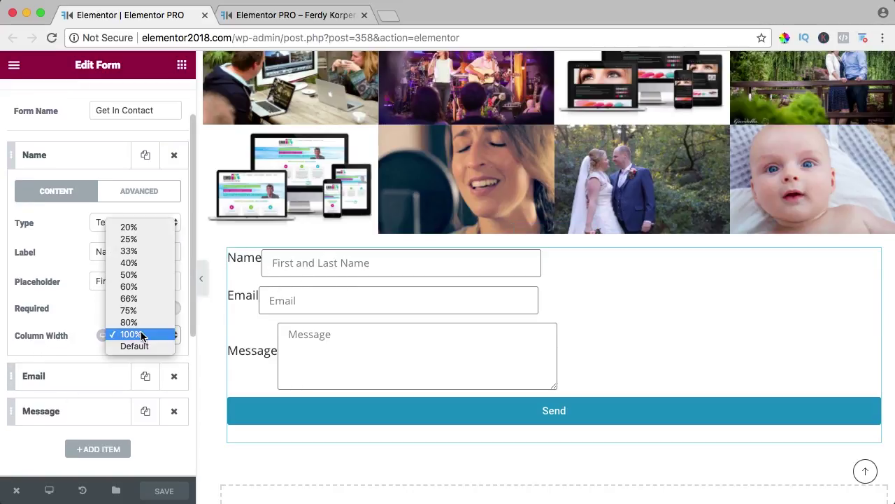
left_click(132, 278)
left_click(317, 301)
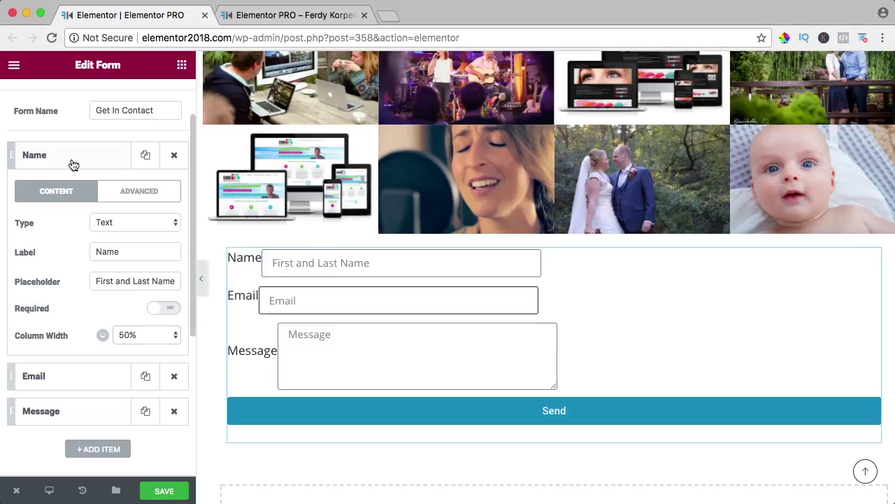
Set the Email field's column width to 50%
left_click(73, 163)
left_click(56, 191)
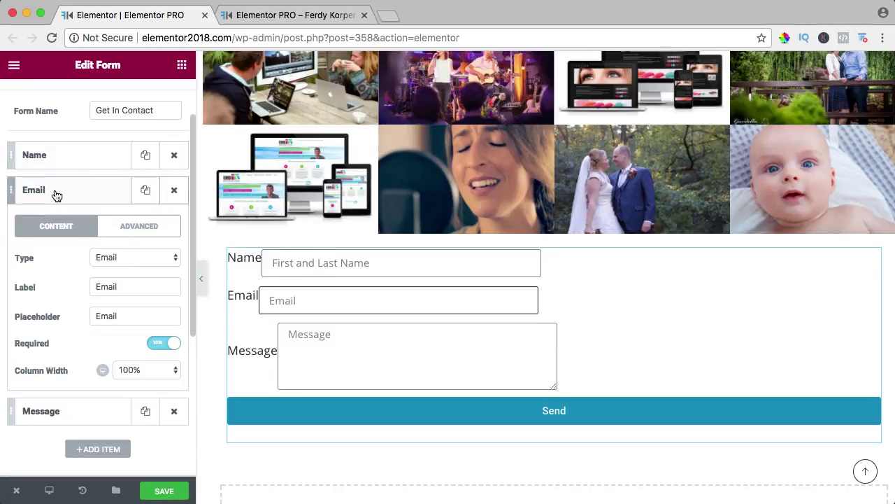
left_click(137, 372)
left_click(128, 309)
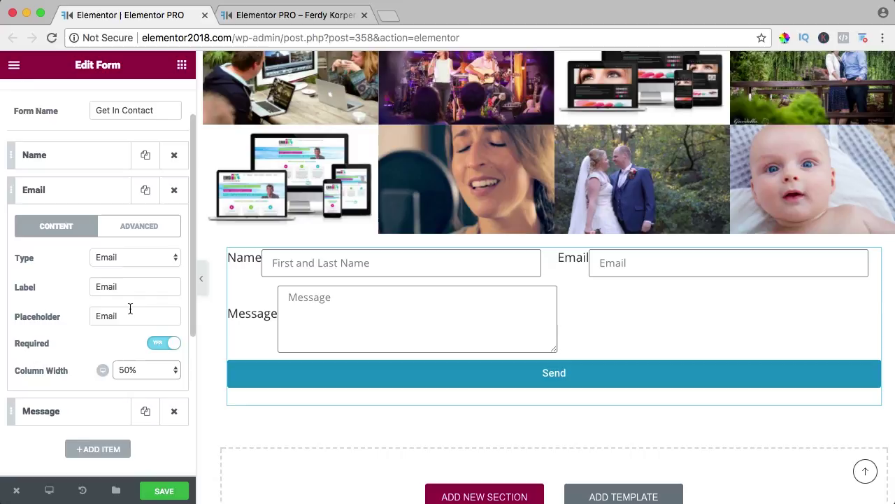
left_click_drag(554, 349, 554, 343)
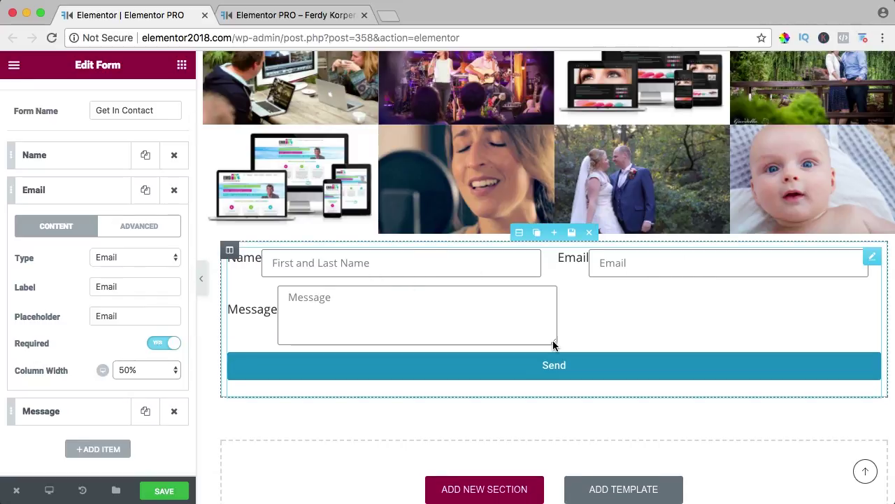
Clear the label of the Message field, keeping its type as Textarea
left_click(38, 195)
left_click(40, 226)
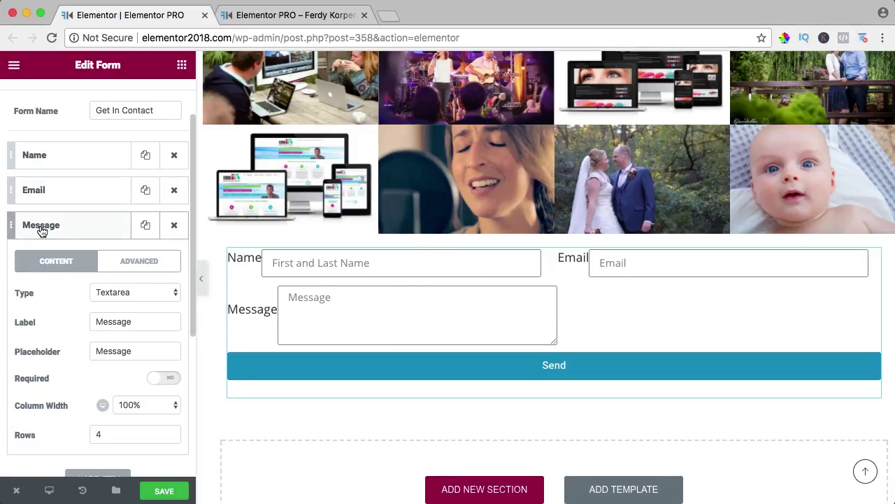
scroll(70, 280, "down", 2)
left_click(126, 252)
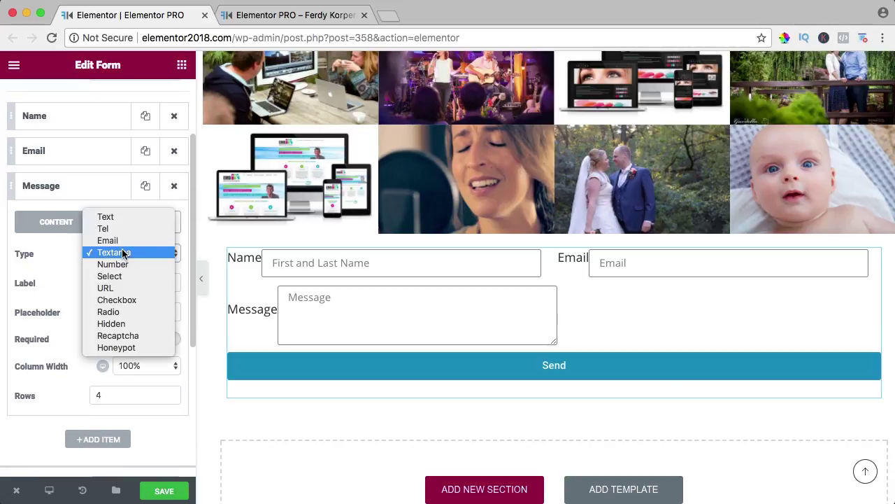
left_click(61, 271)
double_click(114, 283)
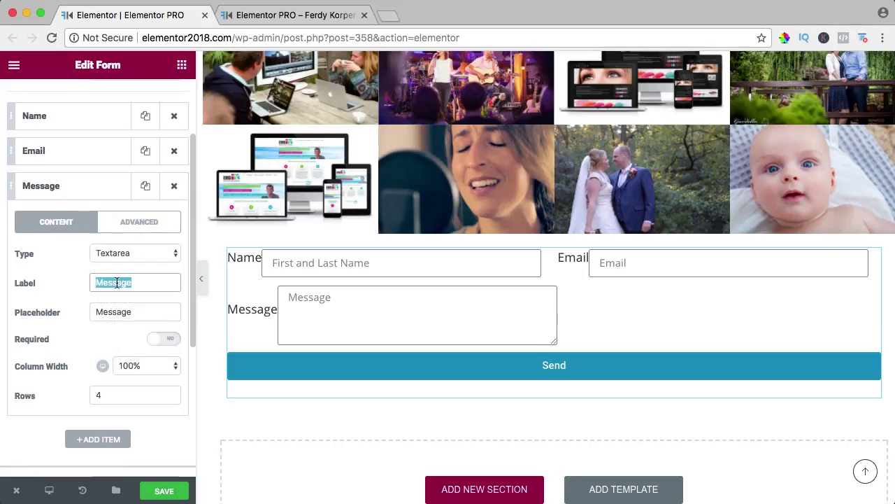
key("BackSpace")
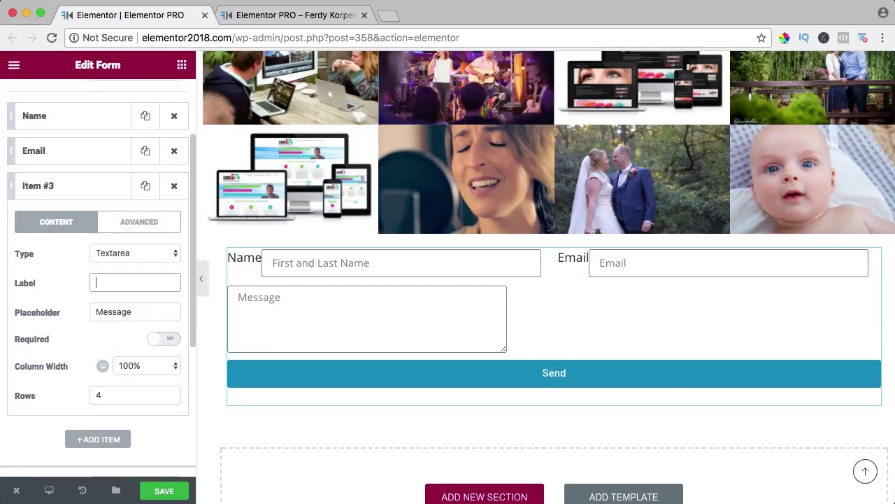
Clear the labels of the Name and Email fields
left_click(56, 118)
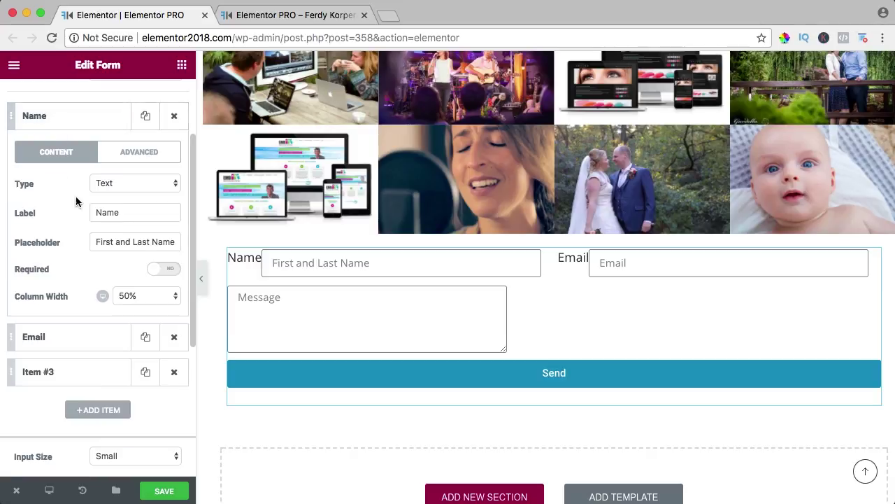
double_click(115, 219)
key("BackSpace")
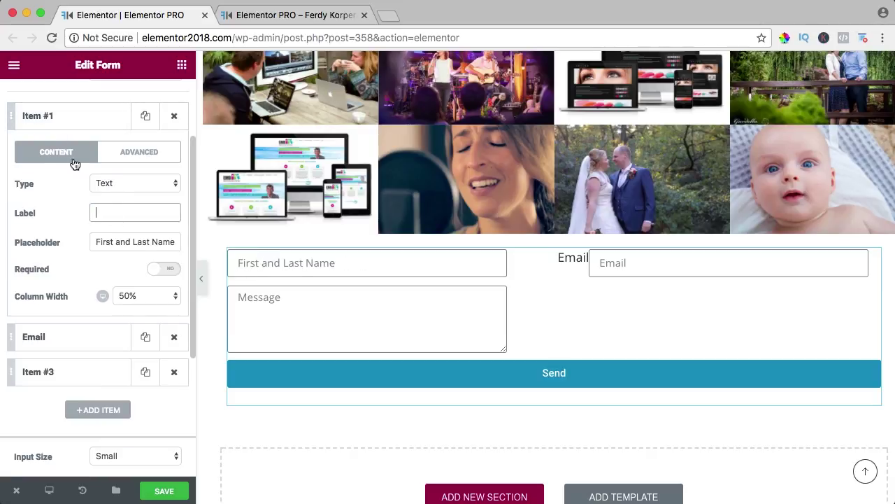
left_click(32, 116)
left_click(34, 150)
double_click(130, 248)
key("BackSpace")
key("Tab")
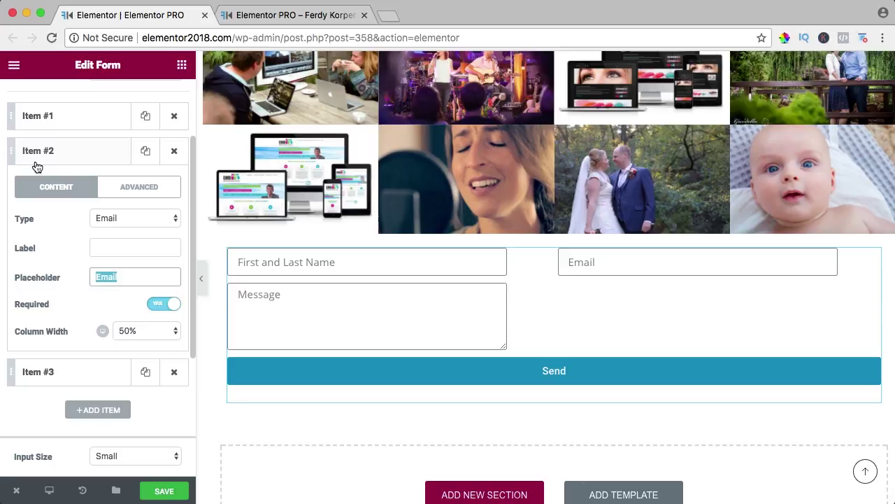
left_click(37, 160)
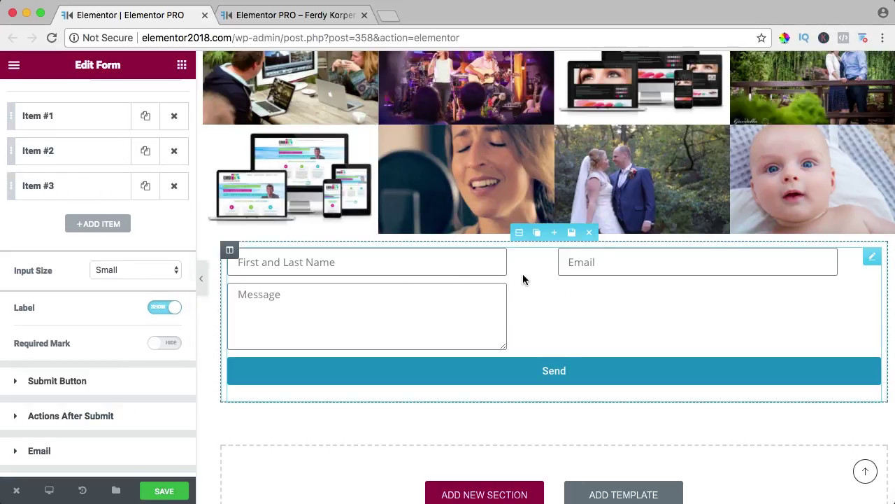
Try a 20% column width on the Message field and set it to 50%
left_click(40, 193)
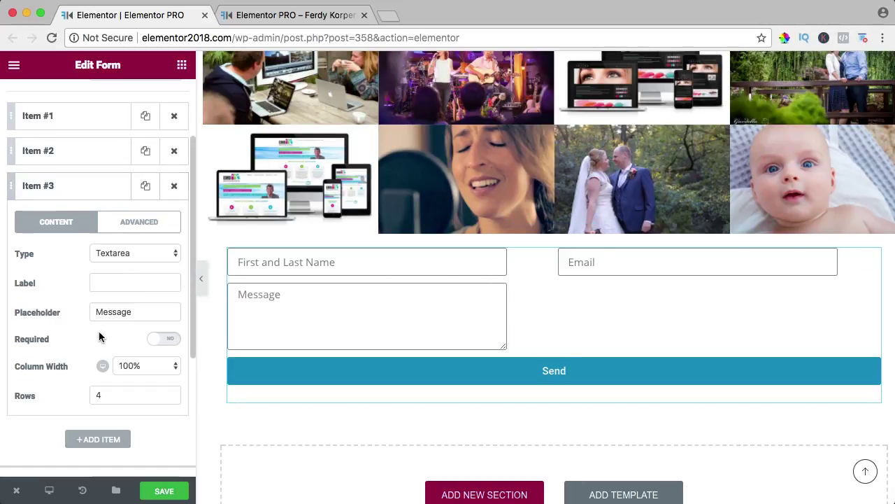
left_click(136, 365)
left_click(129, 257)
left_click(137, 365)
left_click(132, 411)
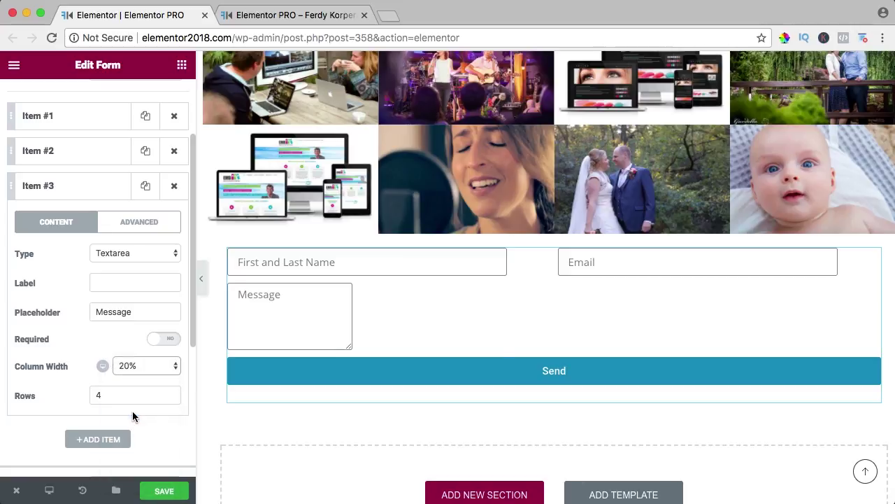
Set the Email field's column width to 100%
left_click(623, 265)
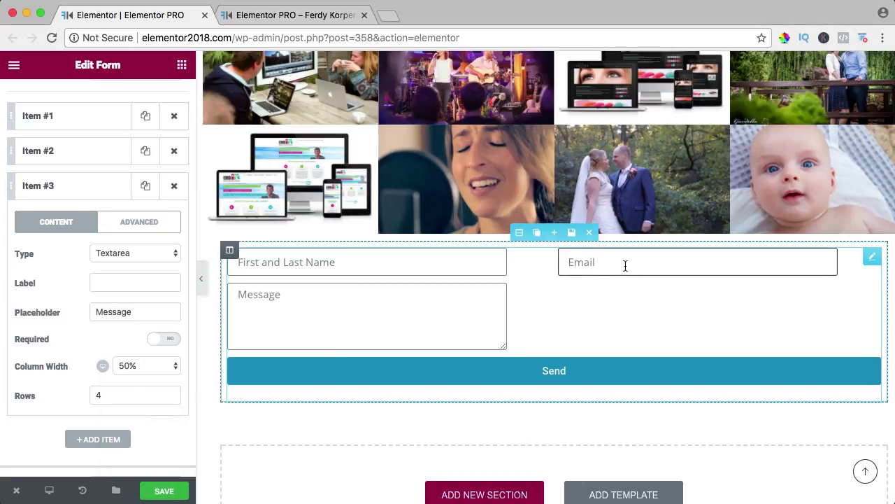
left_click(62, 156)
left_click(140, 330)
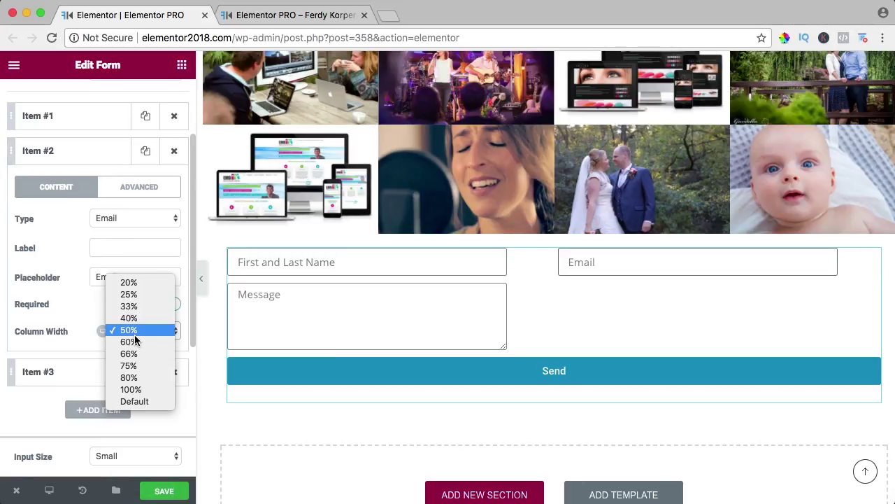
left_click(132, 389)
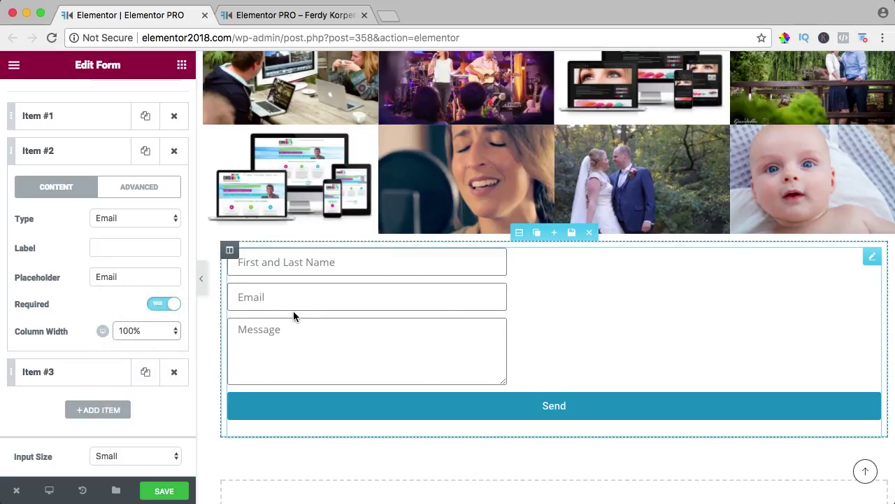
left_click(42, 152)
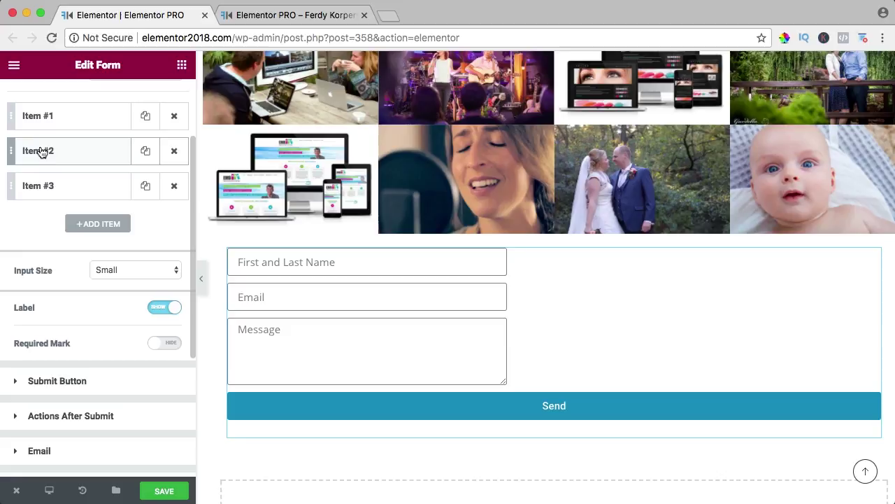
Add a fourth form field of type Tel with the placeholder "Phonennumber" and no label
left_click(84, 225)
left_click(51, 223)
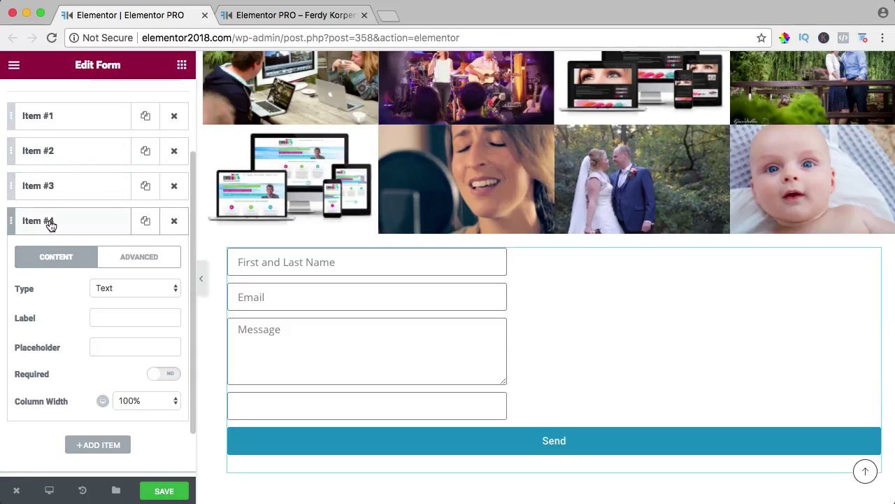
left_click(124, 287)
key("Escape")
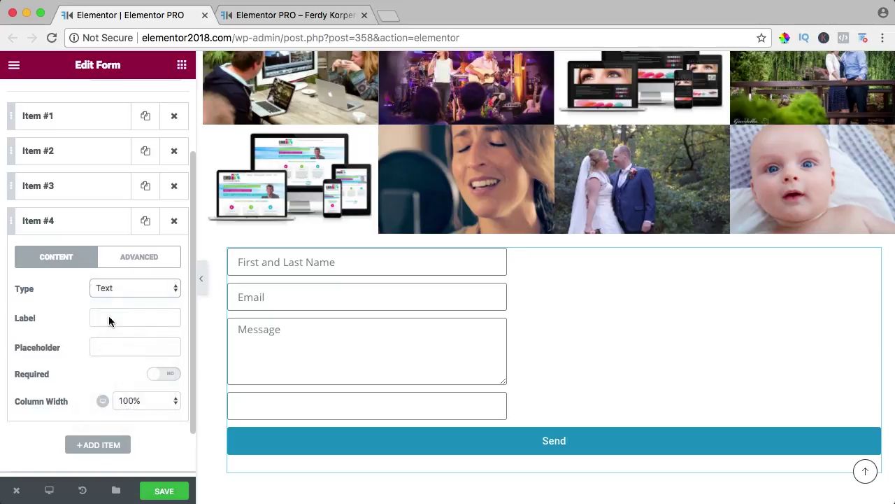
left_click(110, 318)
key("Tab")
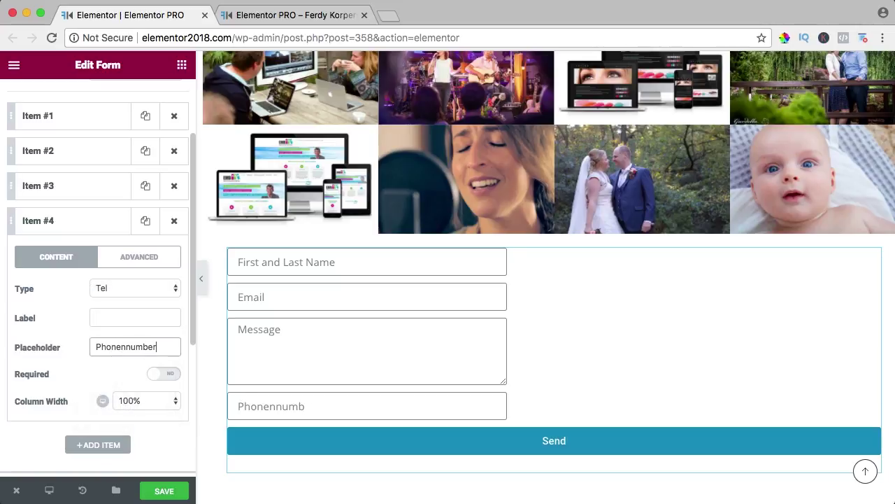
Move the phone number field above the Message field and check its settings
left_click_drag(64, 227, 64, 180)
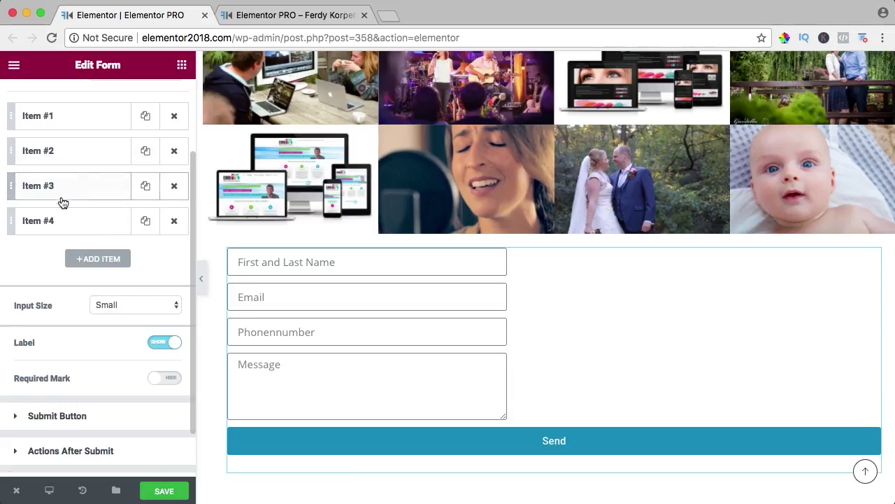
left_click(59, 188)
scroll(70, 282, "down", 3)
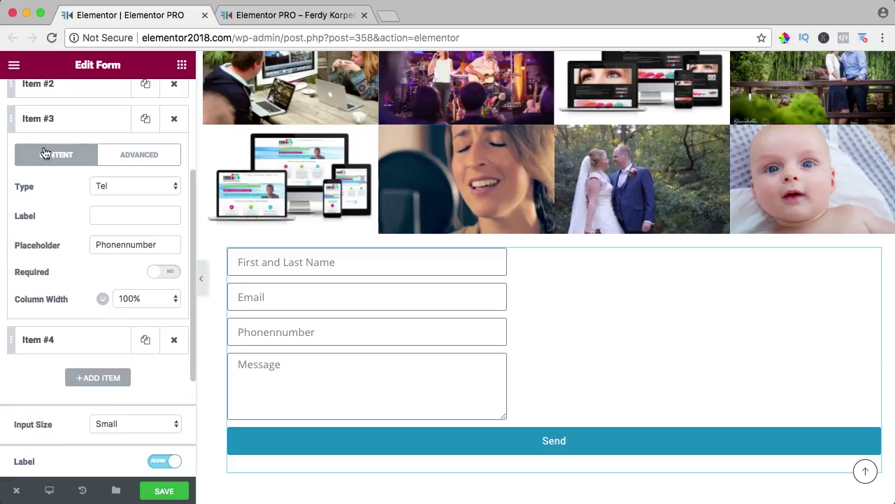
left_click(49, 123)
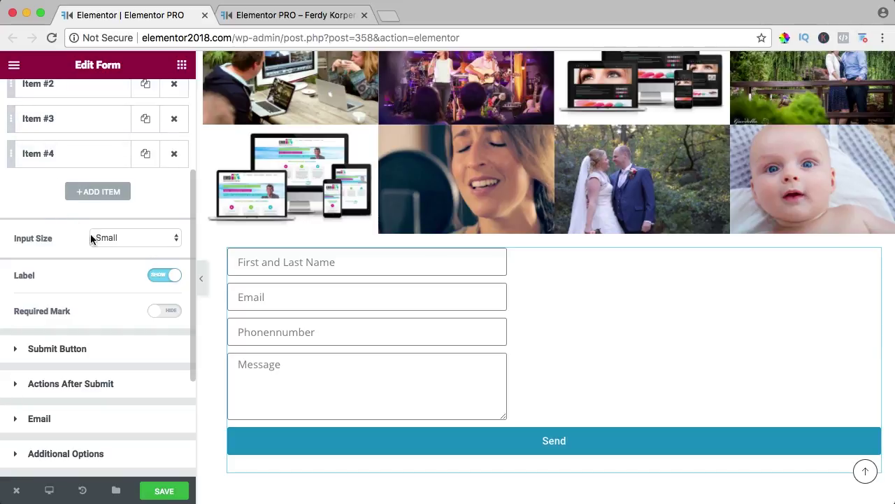
Try the Large input size, return it to Small, and hide the labels of the form fields
left_click(129, 237)
left_click(115, 261)
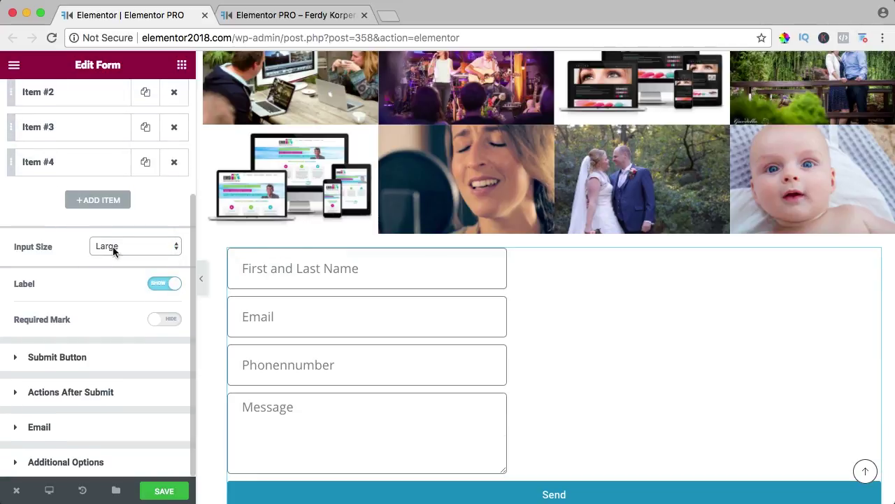
left_click(113, 246)
left_click(111, 221)
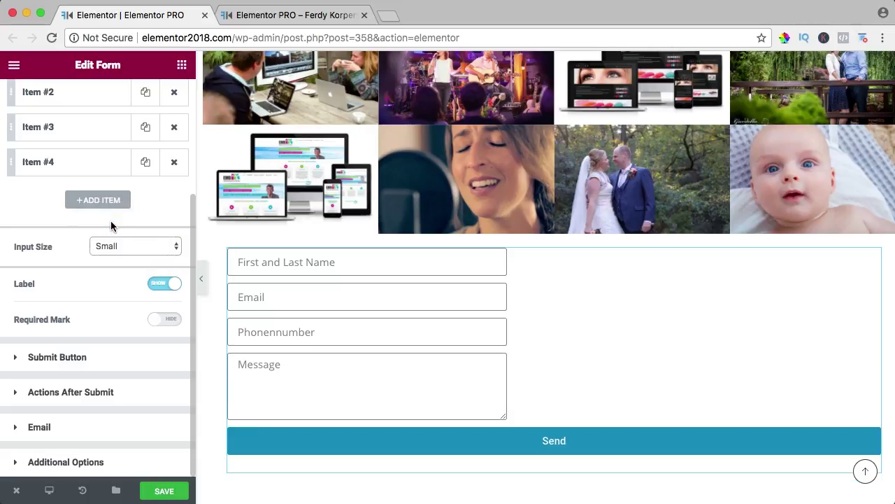
left_click(165, 285)
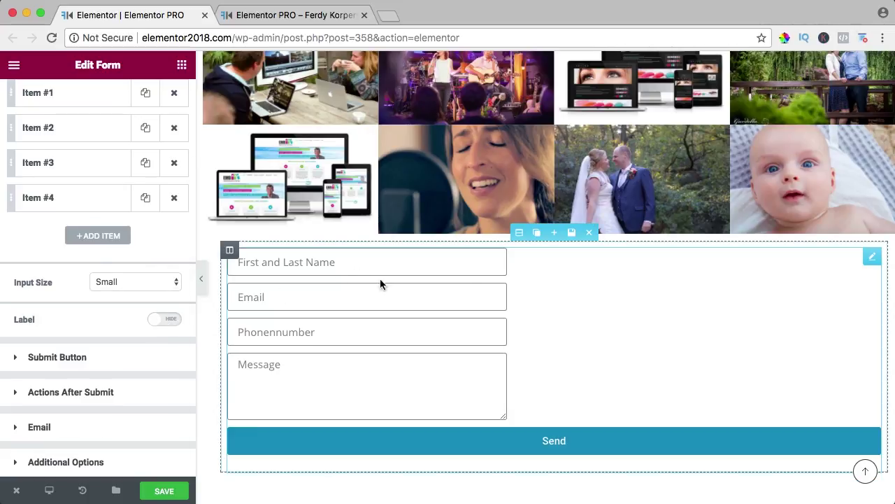
Set the submit button's text to "Submit" and keep its size at Small
left_click(45, 360)
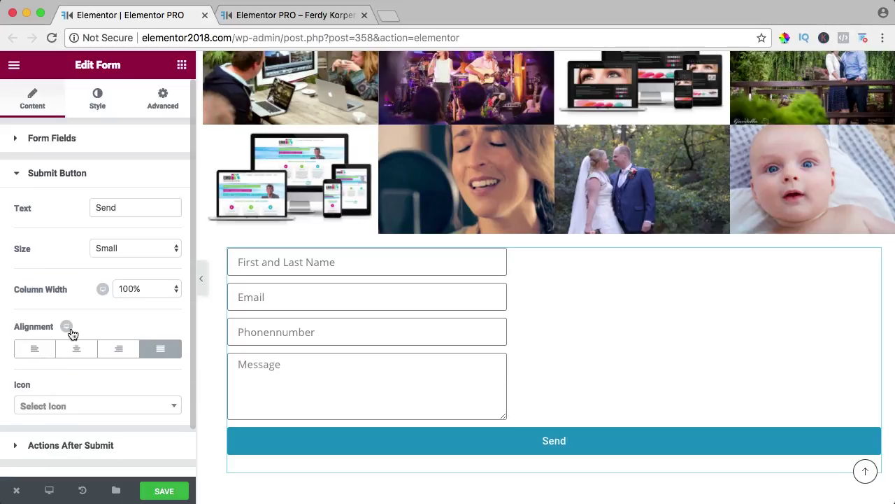
double_click(142, 207)
type("Submit")
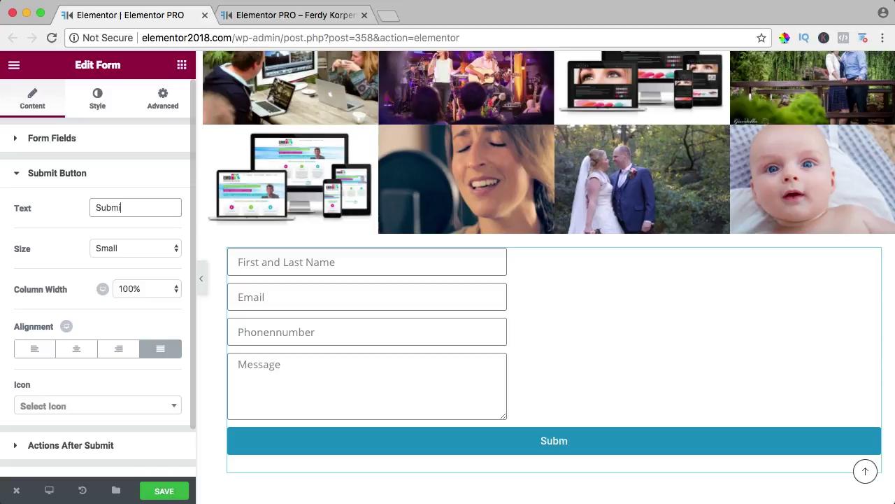
left_click(128, 249)
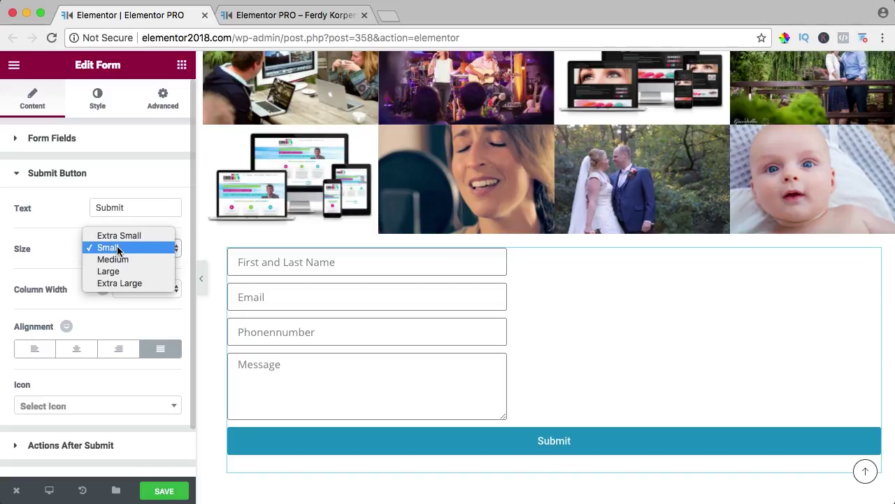
left_click(119, 252)
Try a 20% column width on the submit button, set it to Default and align the button left
left_click(142, 290)
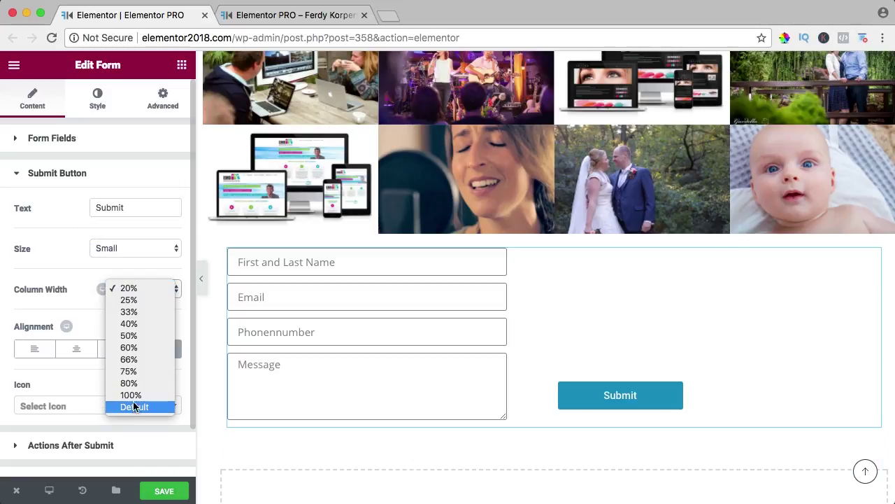
left_click(140, 404)
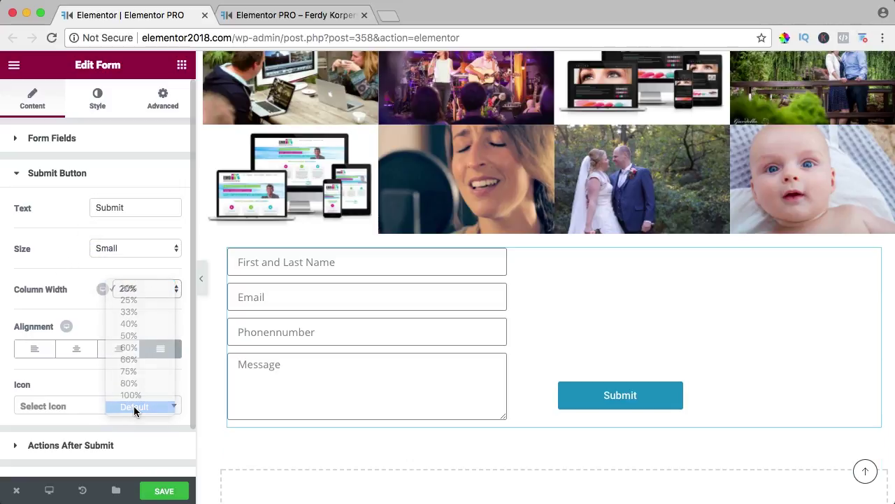
left_click(38, 355)
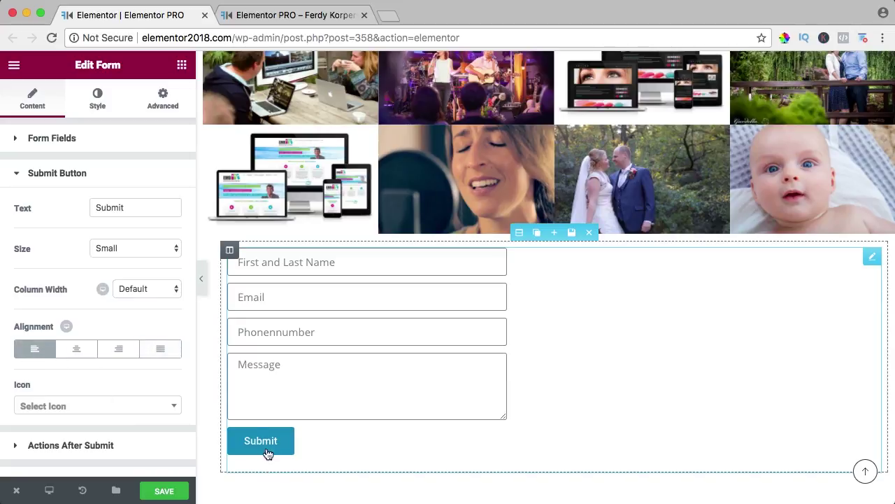
Try the centred and justified alignments on the submit button and return it to Left
left_click(77, 351)
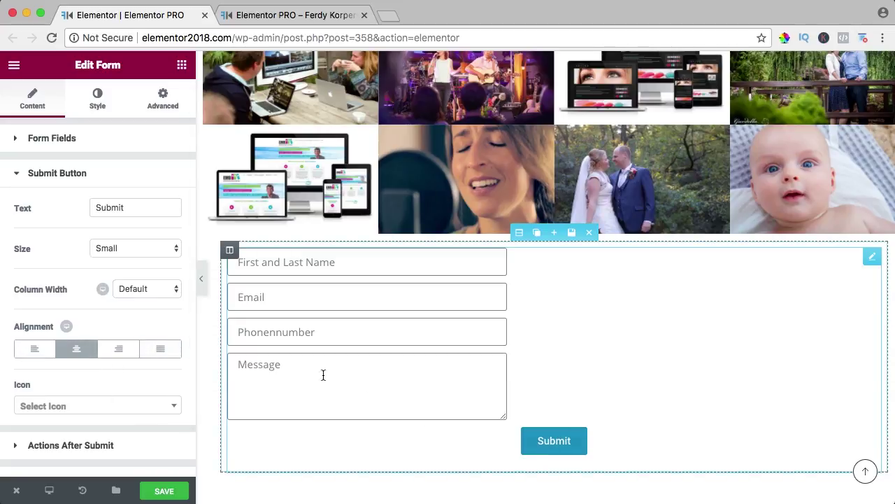
left_click(161, 352)
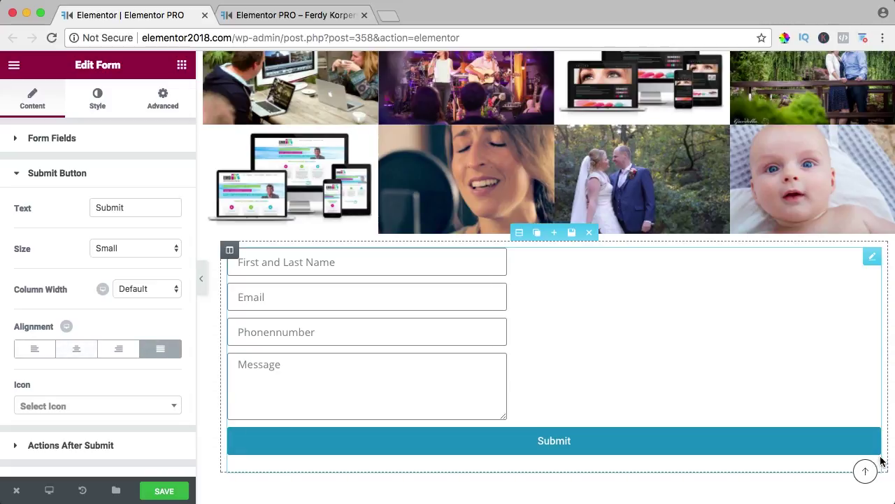
left_click(42, 351)
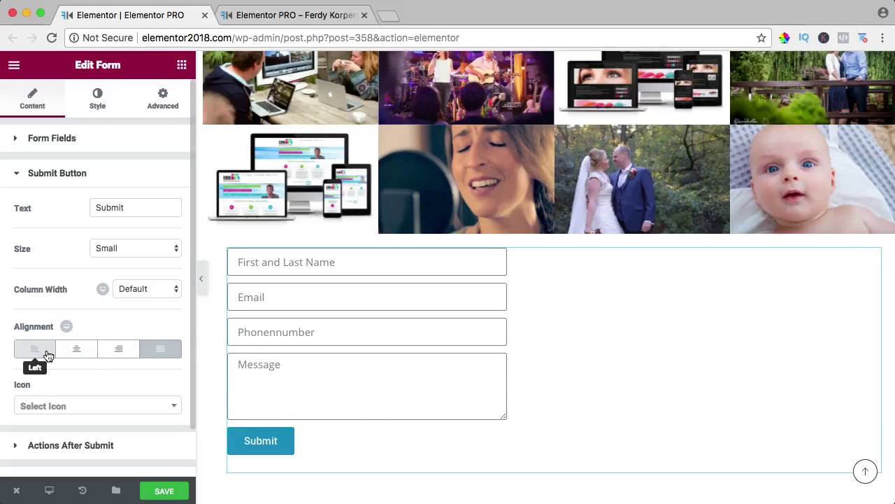
Add the address-card icon to the submit button
scroll(105, 332, "down", 2)
left_click(81, 357)
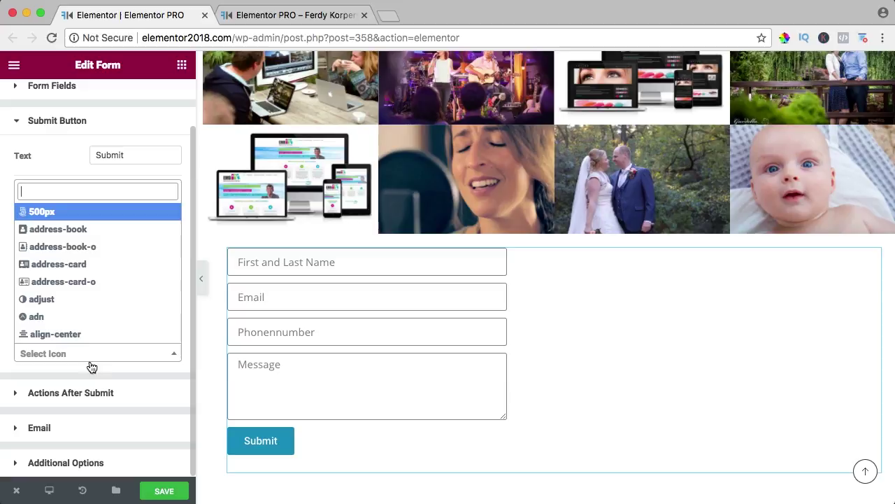
left_click(62, 264)
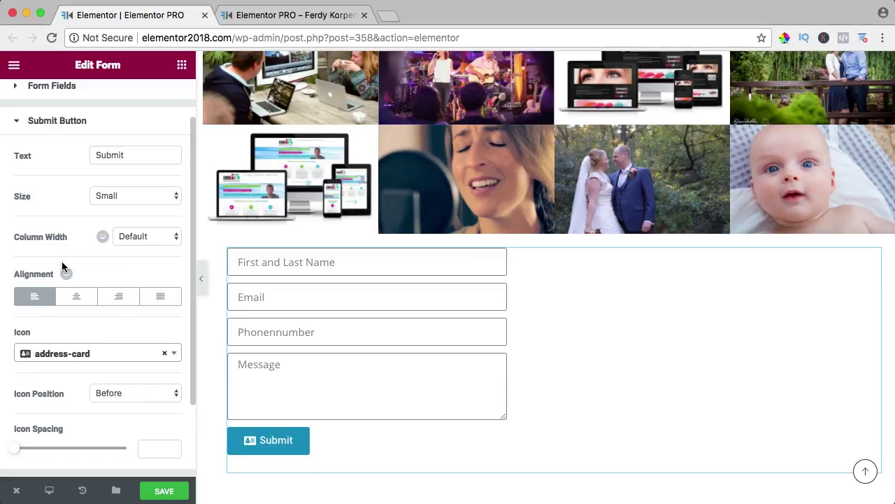
Try the After position for the button icon, return it to Before, and set the icon spacing to 21
scroll(74, 364, "down", 2)
left_click(117, 357)
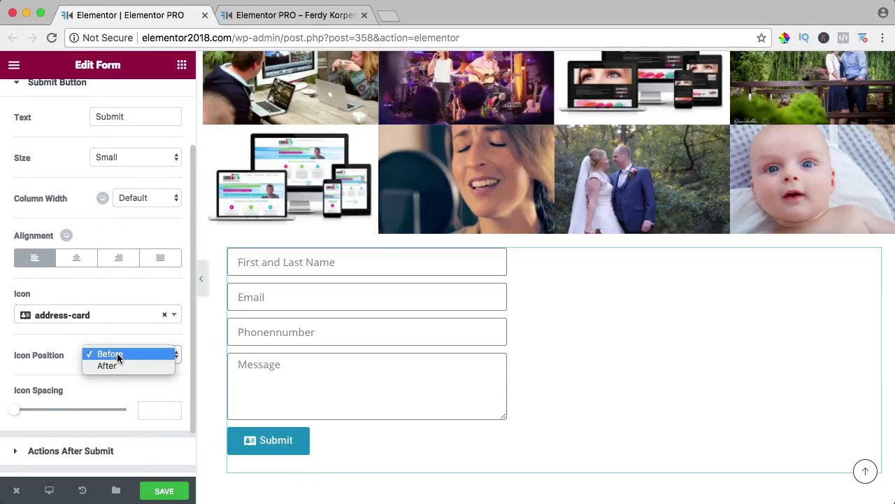
left_click(117, 360)
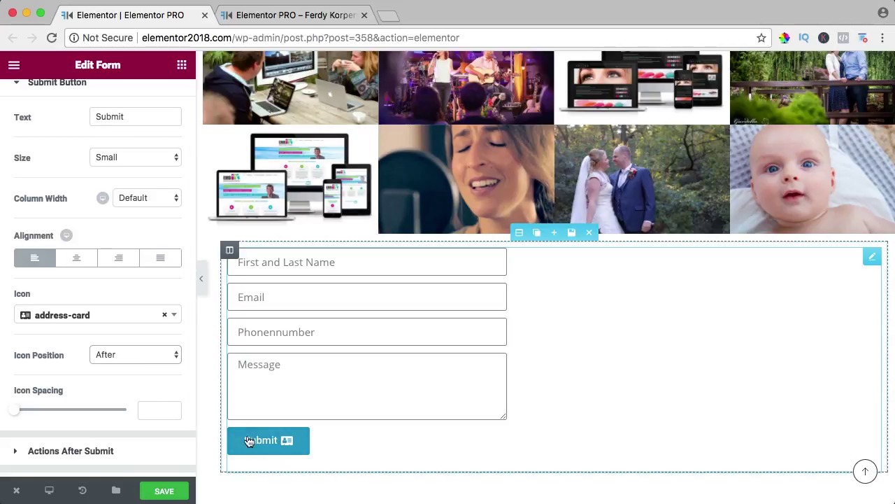
left_click(129, 356)
left_click(115, 344)
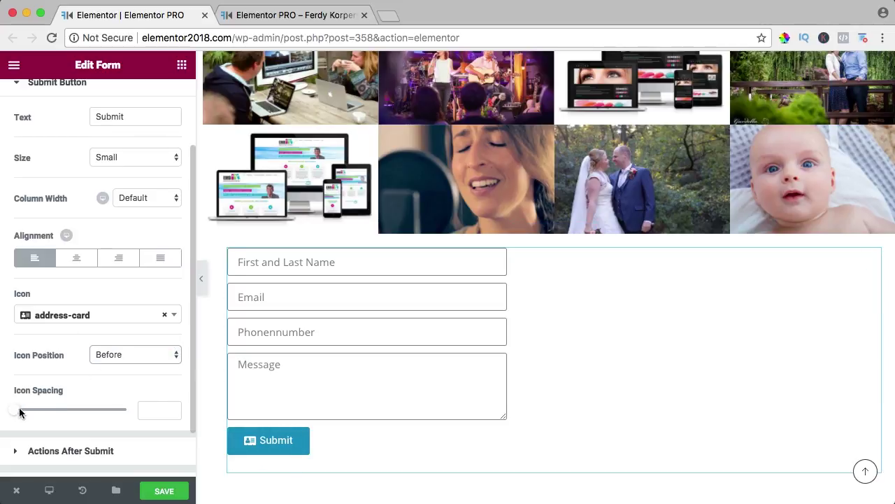
left_click_drag(19, 412, 67, 415)
Try adding a Redirect action after form submission and remove it again
scroll(75, 396, "down", 2)
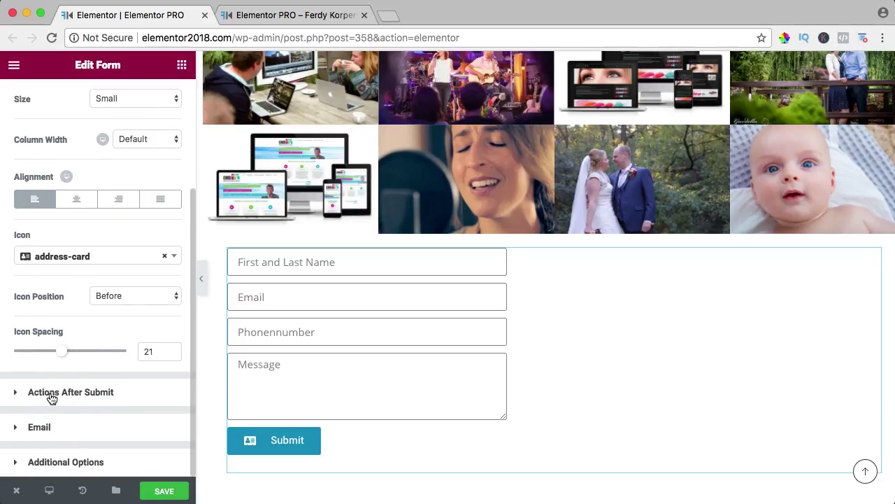
left_click(50, 395)
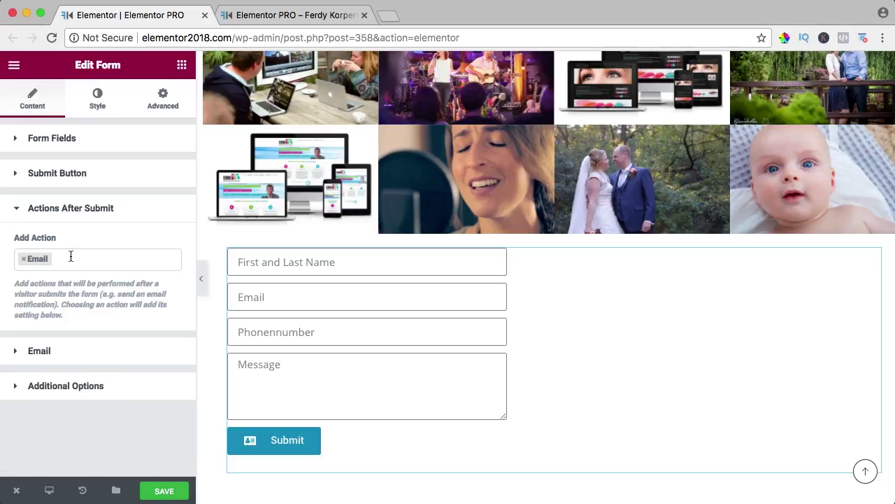
left_click(74, 258)
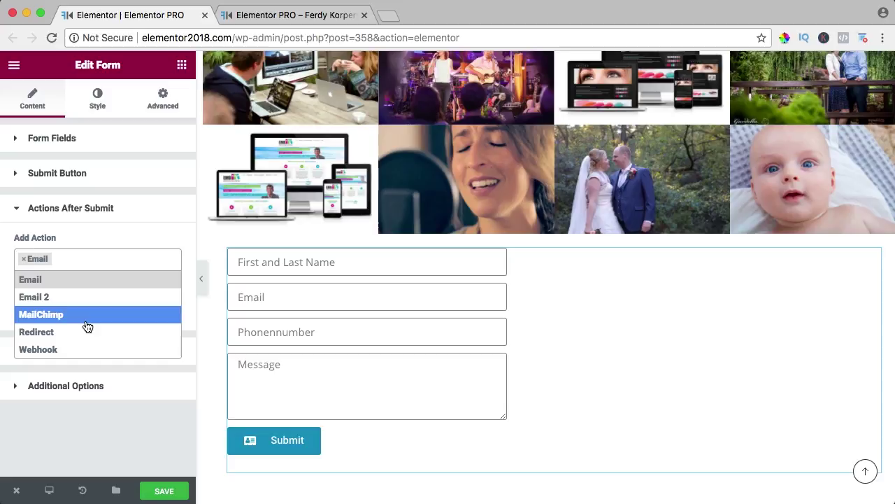
left_click(45, 333)
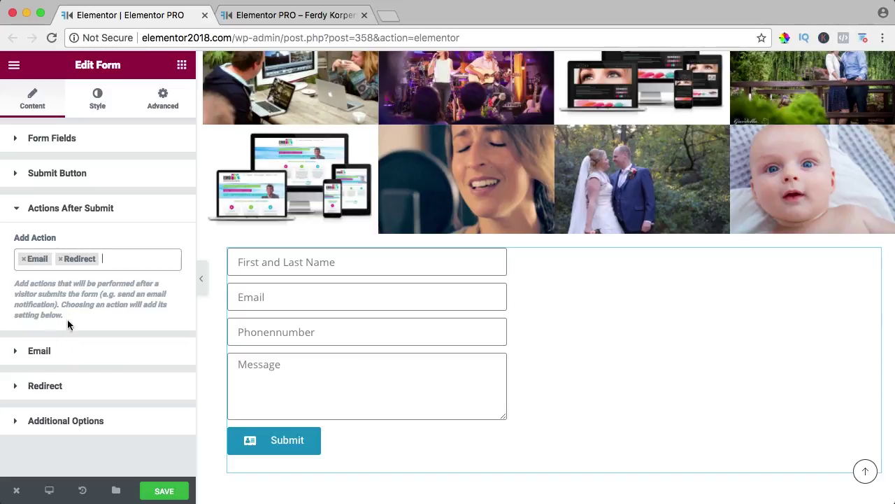
left_click(60, 259)
left_click(20, 208)
left_click(20, 207)
Examine the form's Email settings, including the recipient, subject, content shortcode and sender details
left_click(36, 245)
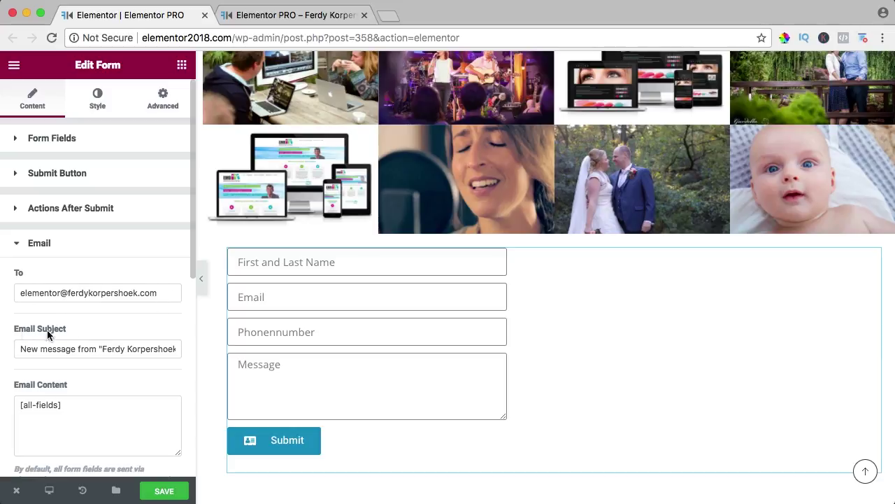
scroll(77, 347, "down", 2)
left_click(81, 338)
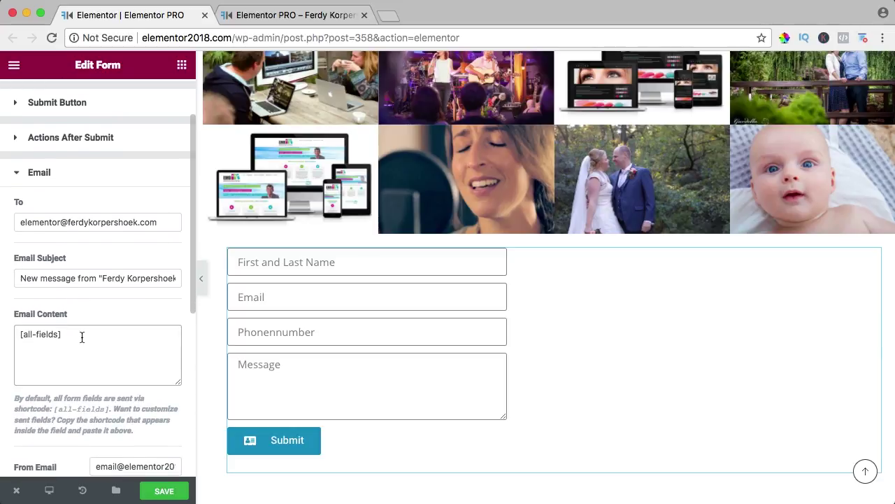
left_click_drag(81, 337, 16, 334)
left_click(90, 339)
scroll(42, 269, "down", 2)
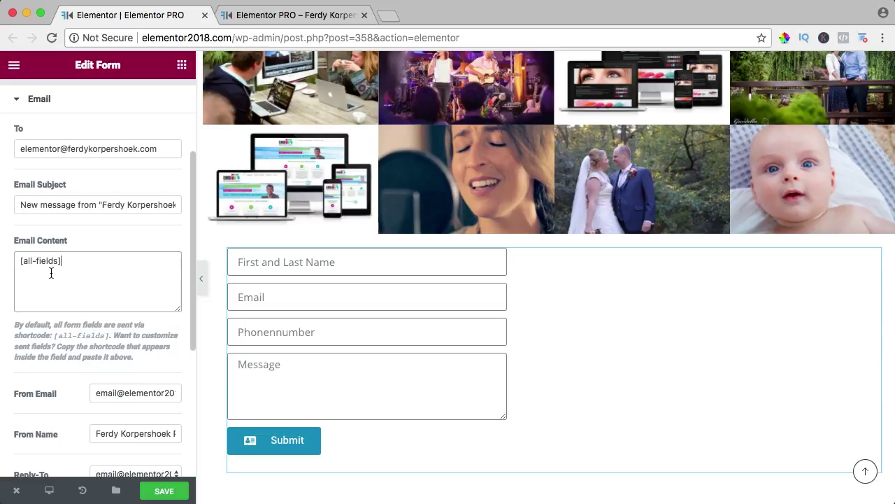
scroll(82, 280, "down", 1)
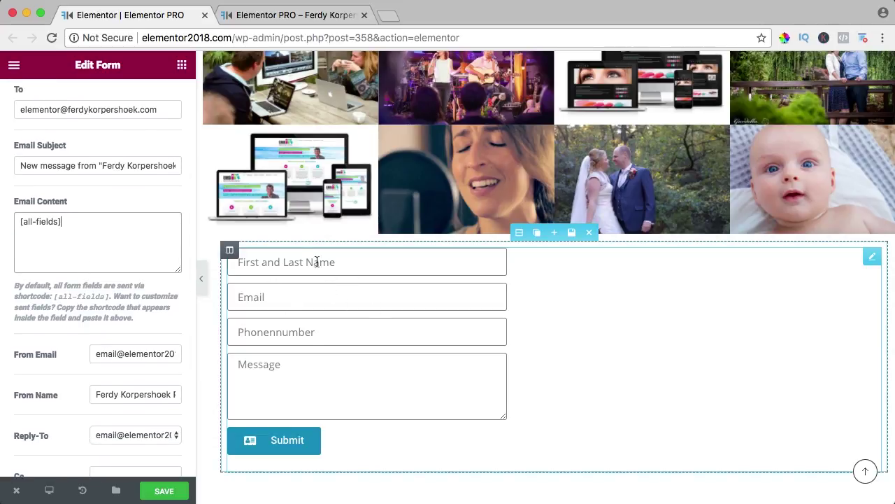
Remove the word "Productions" from the email's From Name and set Reply-To to Email Field
scroll(79, 310, "down", 1)
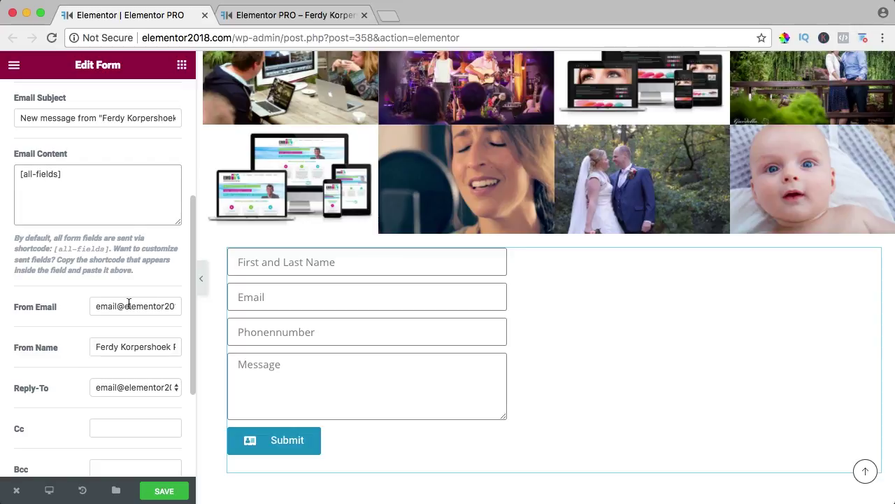
left_click(138, 347)
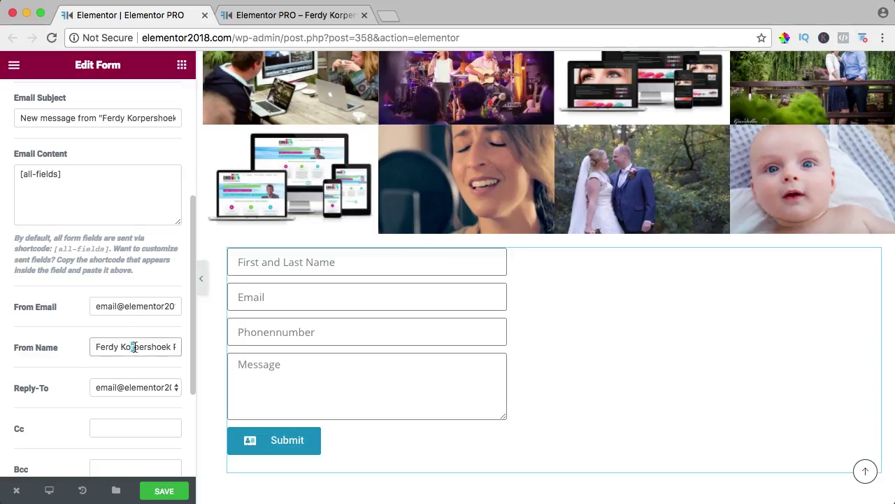
triple_click(138, 347)
left_click(138, 348)
left_click_drag(128, 347, 210, 359)
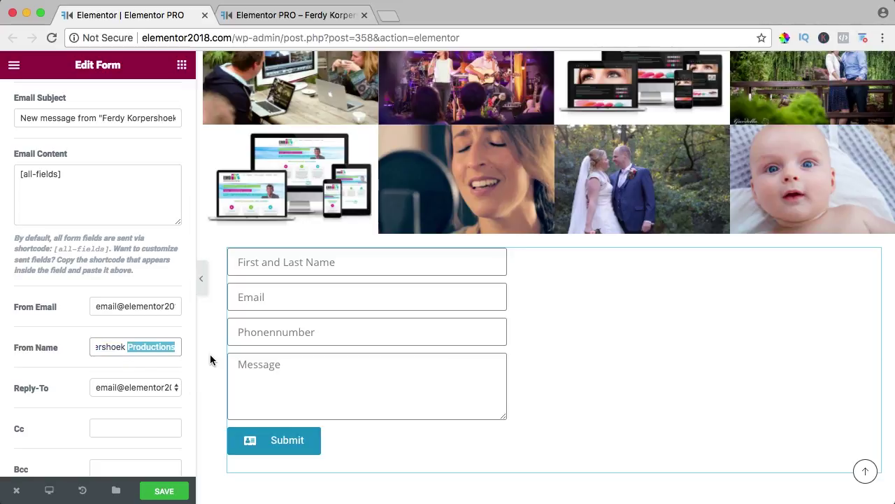
key("BackSpace")
left_click(158, 387)
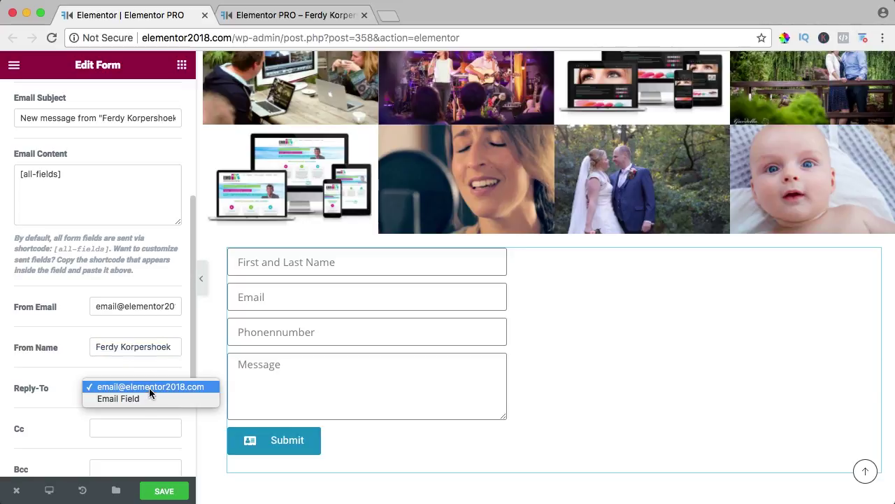
left_click(128, 398)
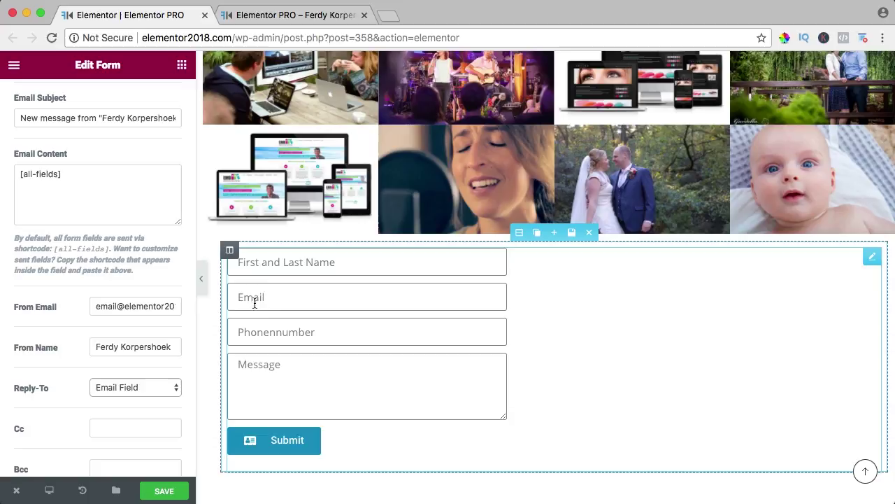
Review the Meta Data choices and the Send As format options of the form's email
scroll(67, 341, "down", 5)
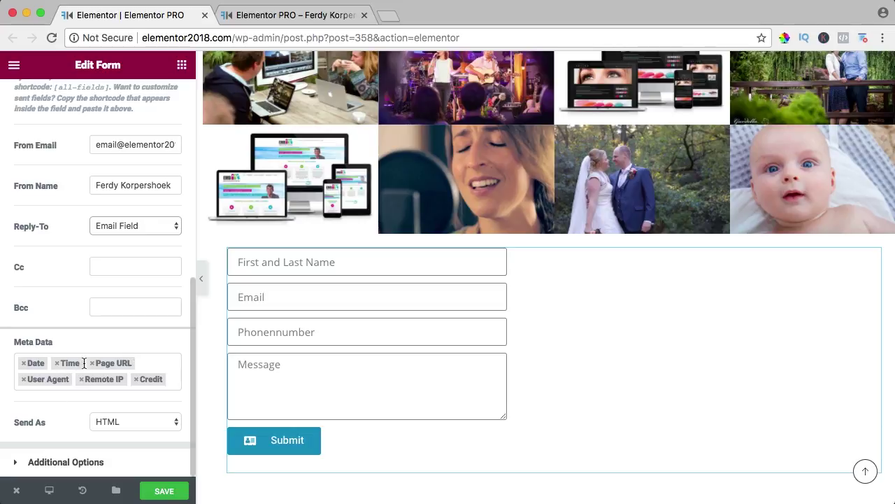
left_click(165, 363)
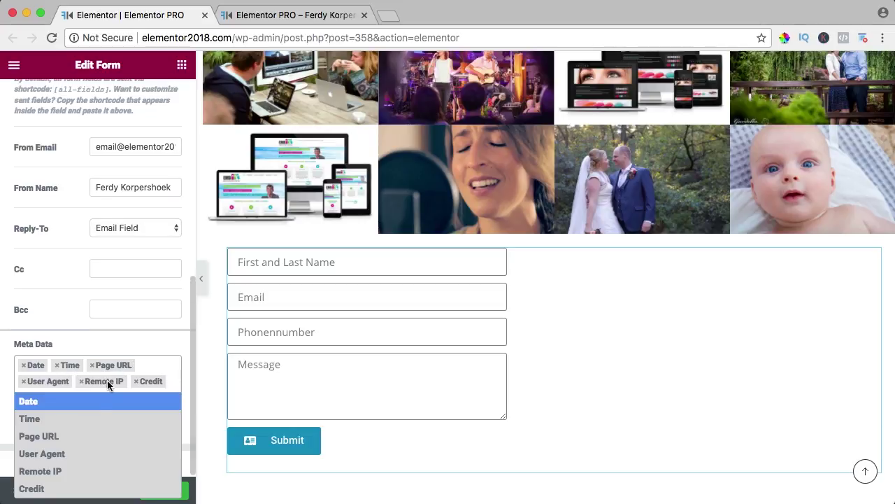
left_click(109, 325)
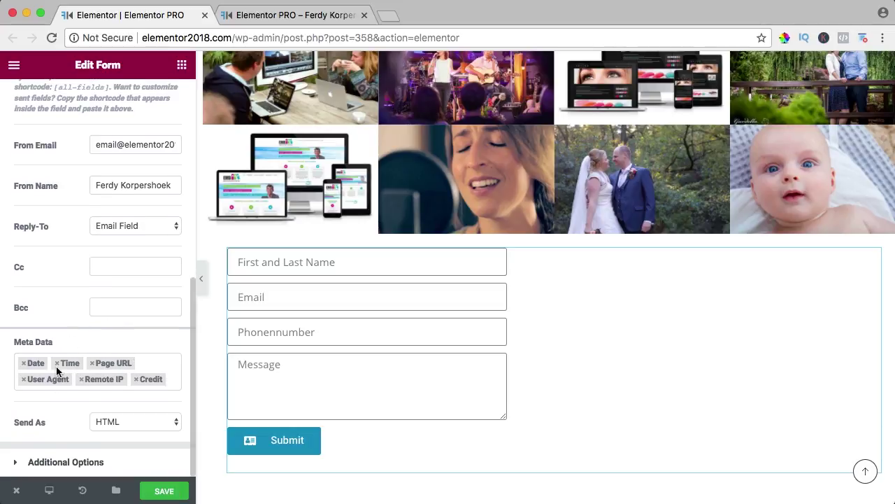
left_click(130, 422)
left_click(112, 423)
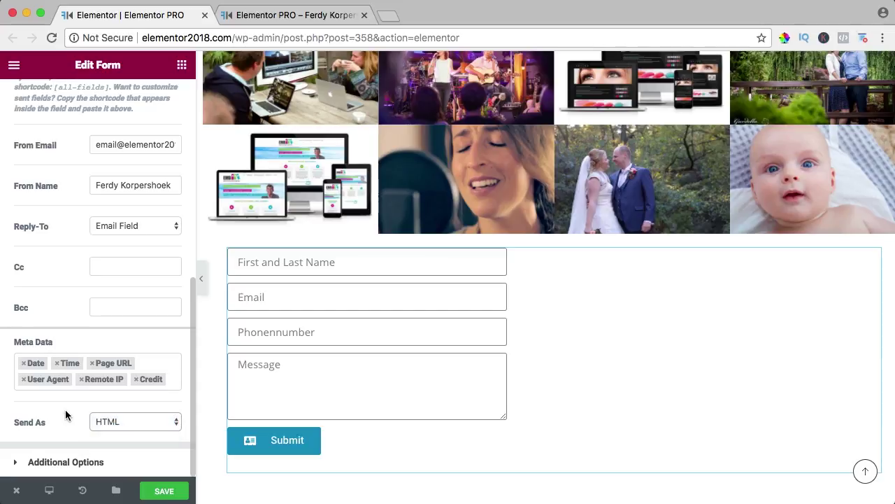
Try enabling Custom Messages in the form's additional options, review the message texts, and disable it again
left_click(58, 461)
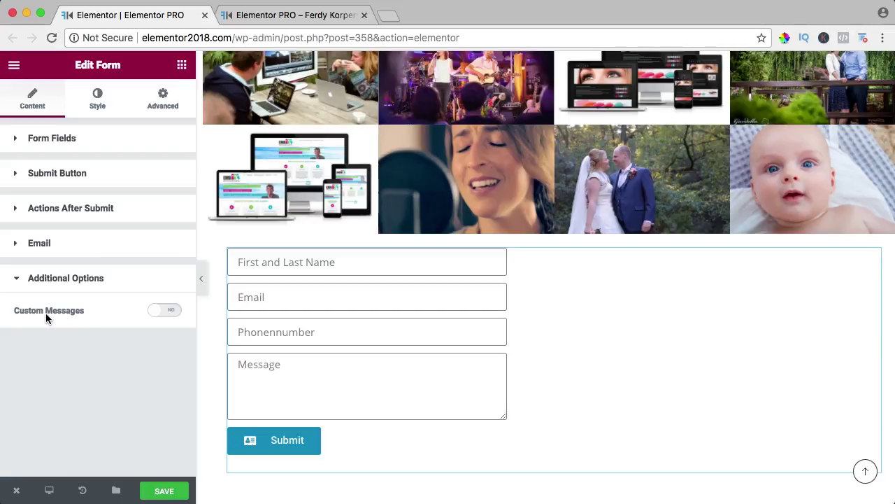
left_click(158, 310)
scroll(67, 348, "down", 3)
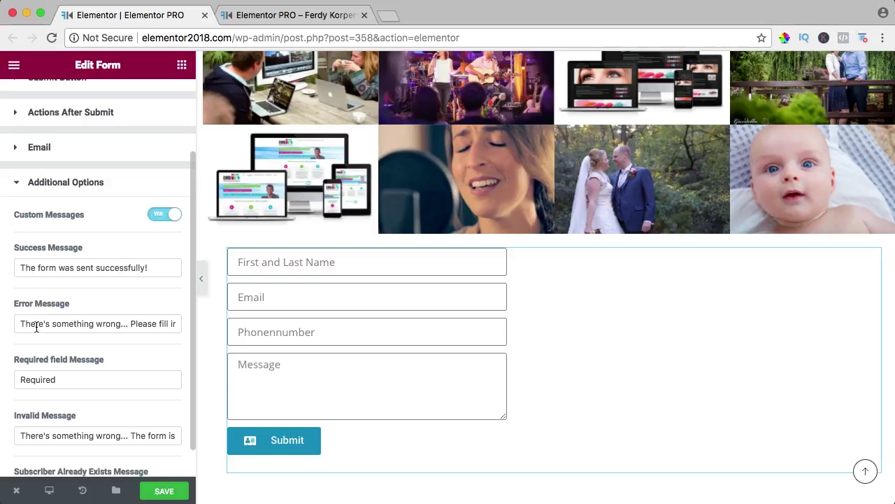
scroll(59, 319, "down", 1)
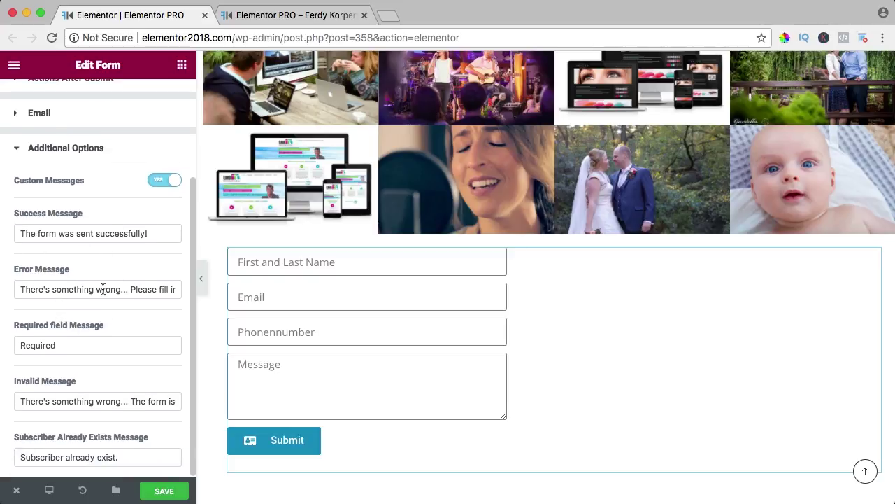
left_click(164, 181)
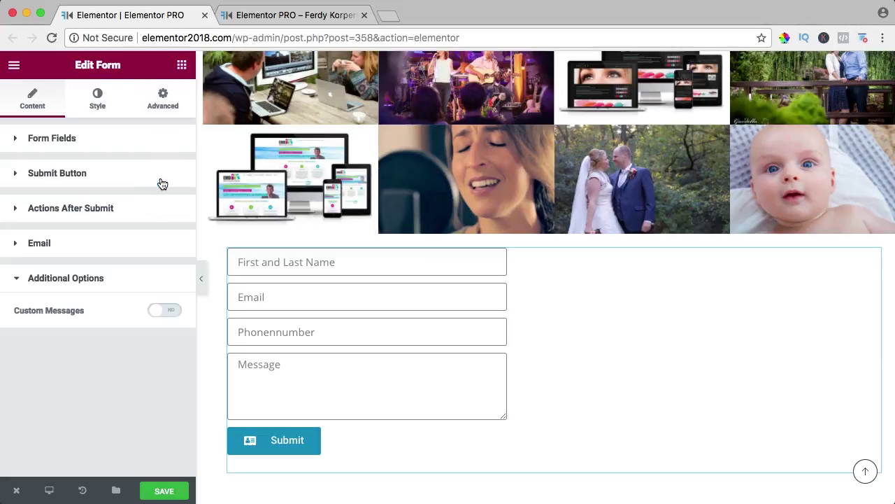
Set the form's Columns Gap to 6 and increase its Rows Gap
left_click(94, 105)
mouse_move(37, 186)
left_mouse_down()
mouse_move(20, 189)
mouse_move(61, 193)
mouse_move(26, 189)
left_mouse_up()
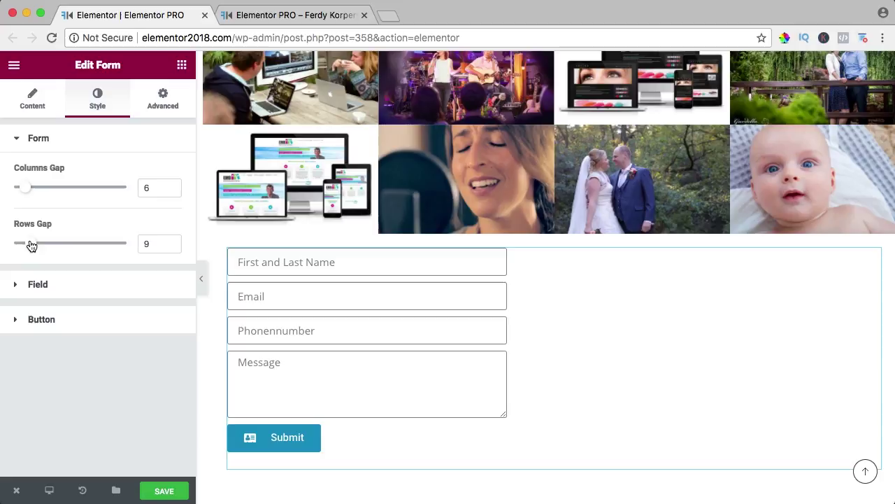
left_click_drag(30, 244, 51, 246)
Try red and dark red as the form fields' background color, and settle on light grey
left_click(38, 284)
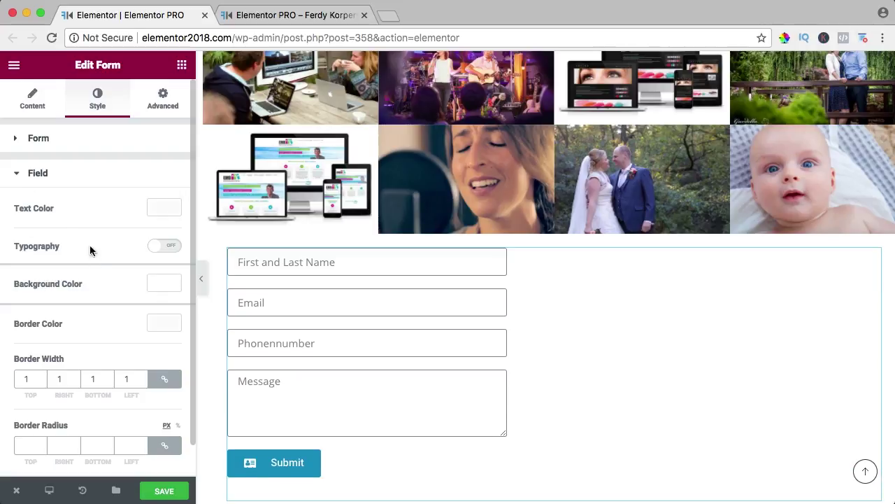
scroll(131, 209, "down", 1)
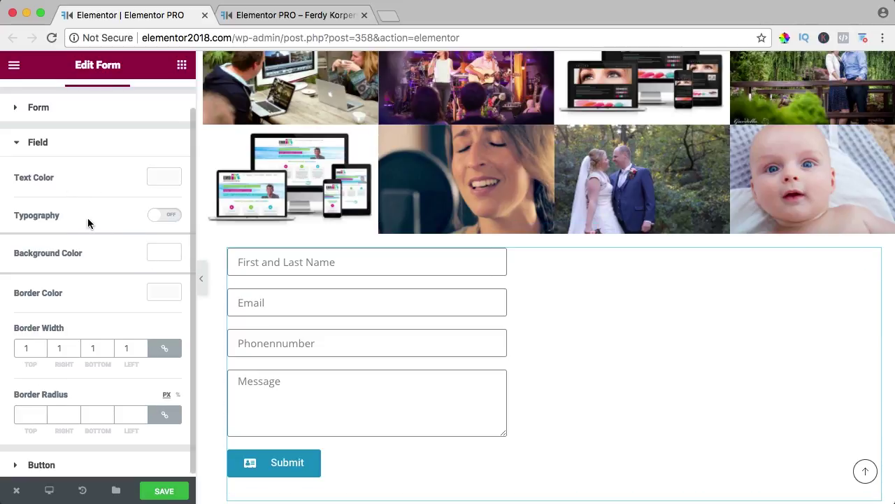
left_click(161, 253)
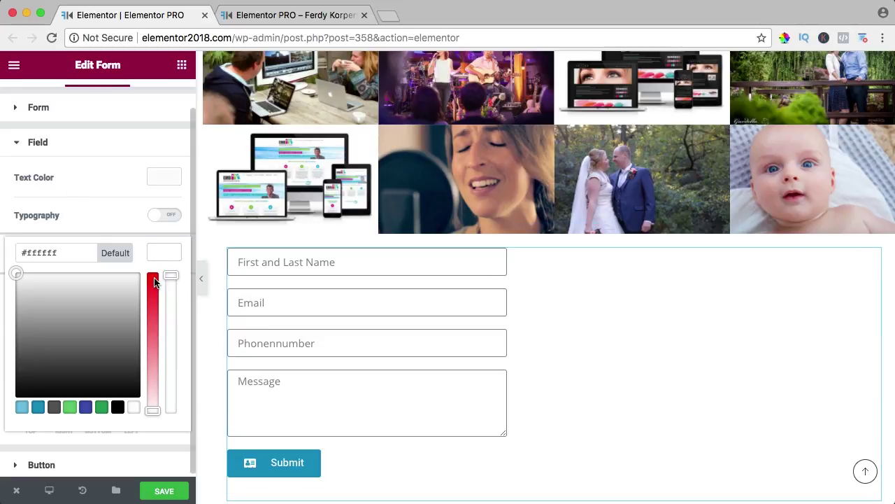
left_click(152, 273)
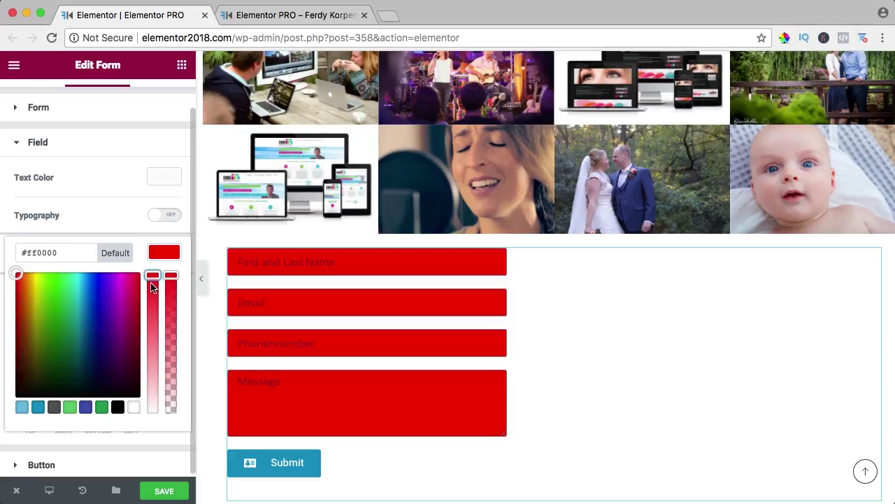
left_click_drag(56, 310, 15, 322)
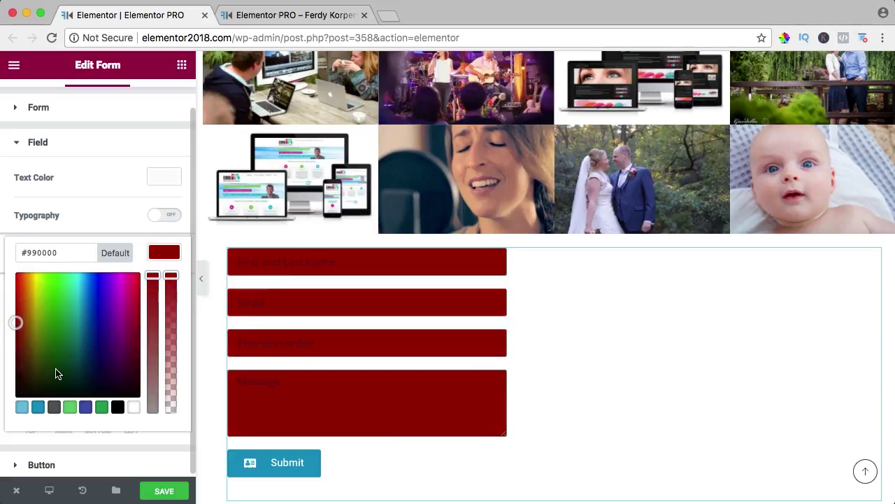
left_click(117, 407)
left_click_drag(70, 344, 3, 280)
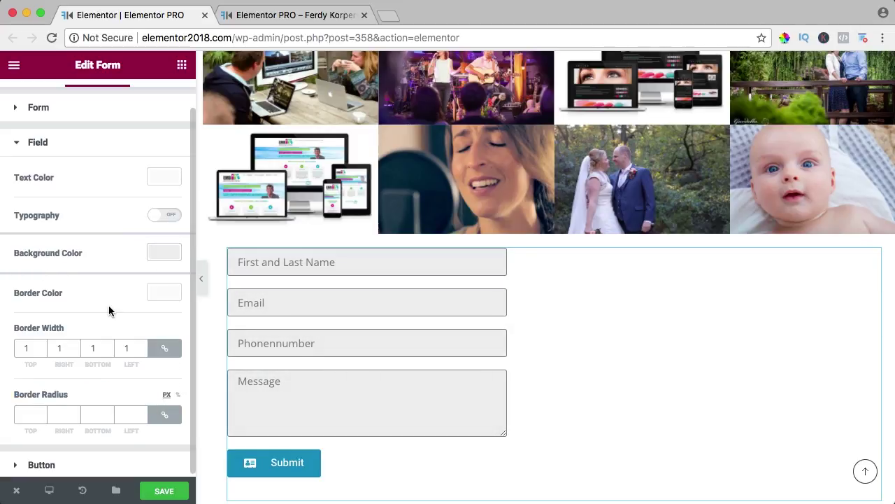
Set the form fields' border radius to 5 px on all corners
scroll(101, 305, "down", 1)
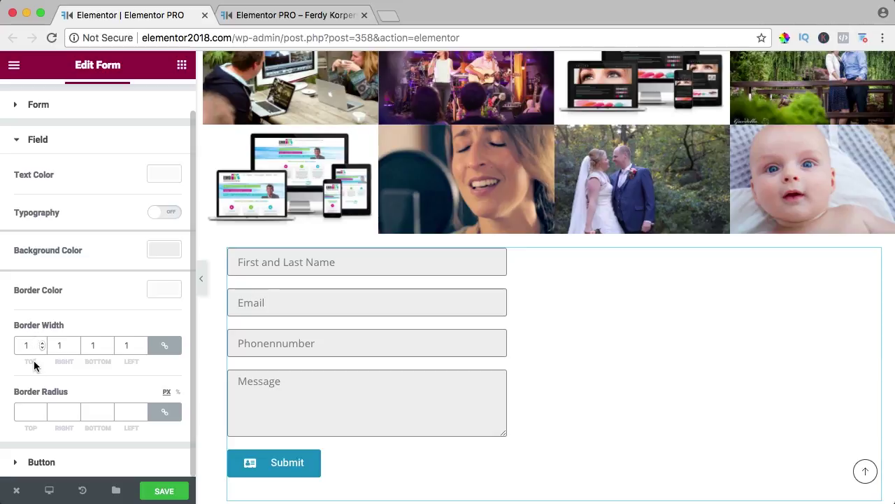
left_click(33, 409)
scroll(30, 411, "up", 1)
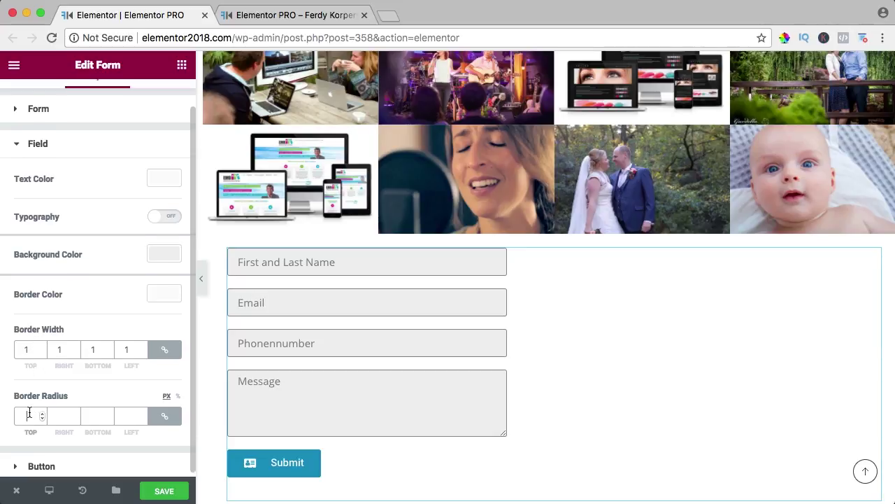
type("4")
key("Tab")
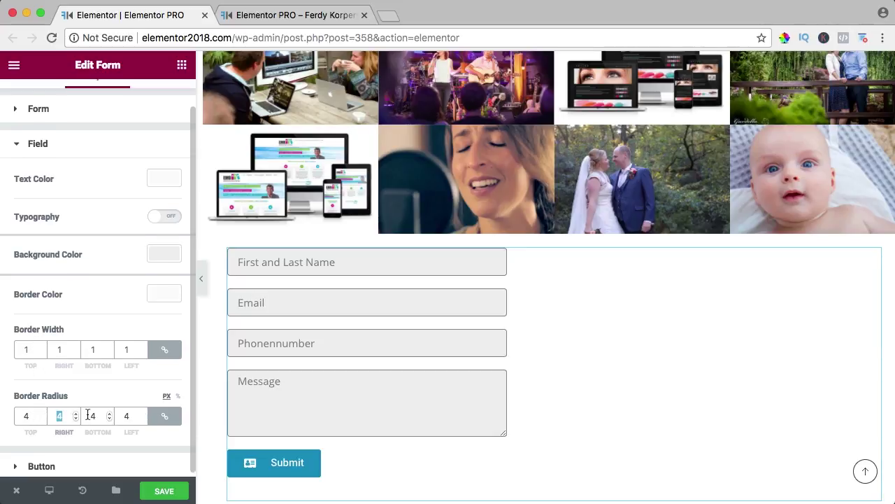
type("9")
scroll(95, 352, "down", 1)
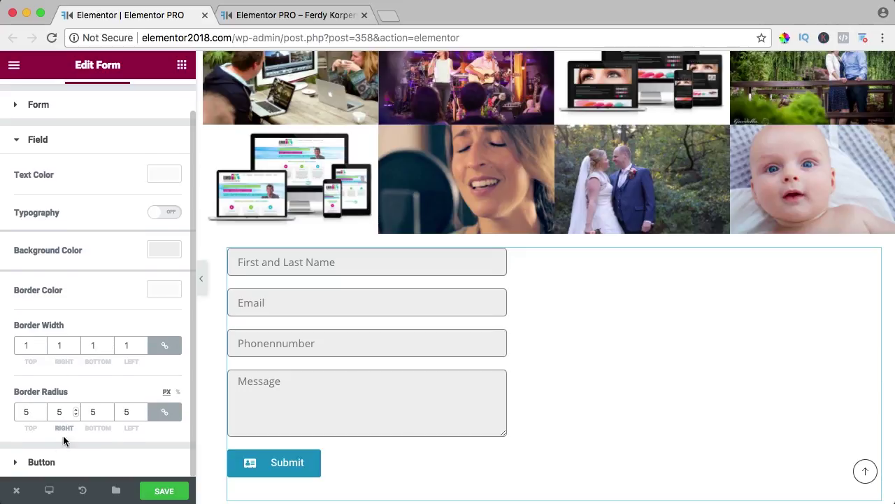
Set the submit button's border radius to 3 px on all corners
left_click(35, 462)
scroll(80, 334, "down", 3)
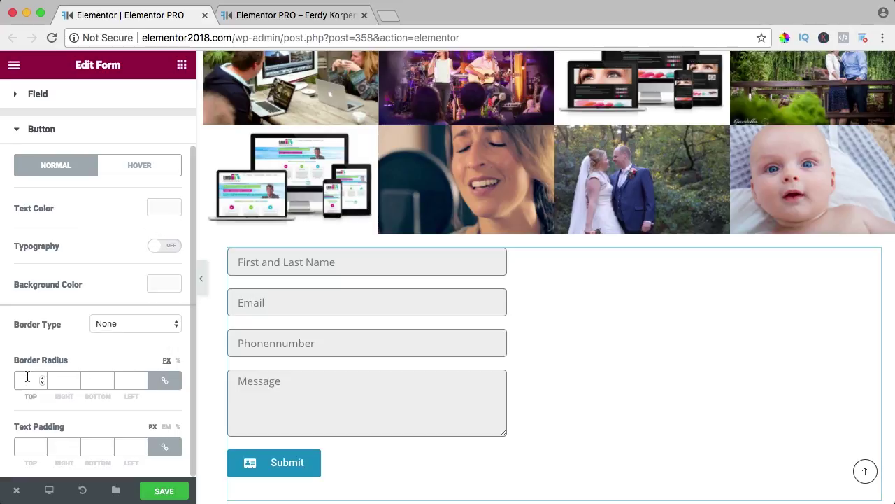
key("Tab")
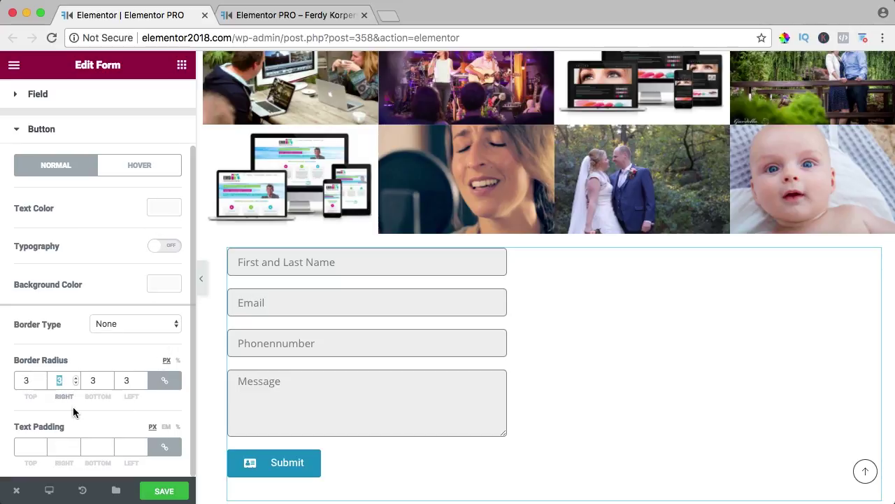
Try a text padding of 4 px on the submit button and clear it again
left_click(37, 445)
type("4")
key("Tab")
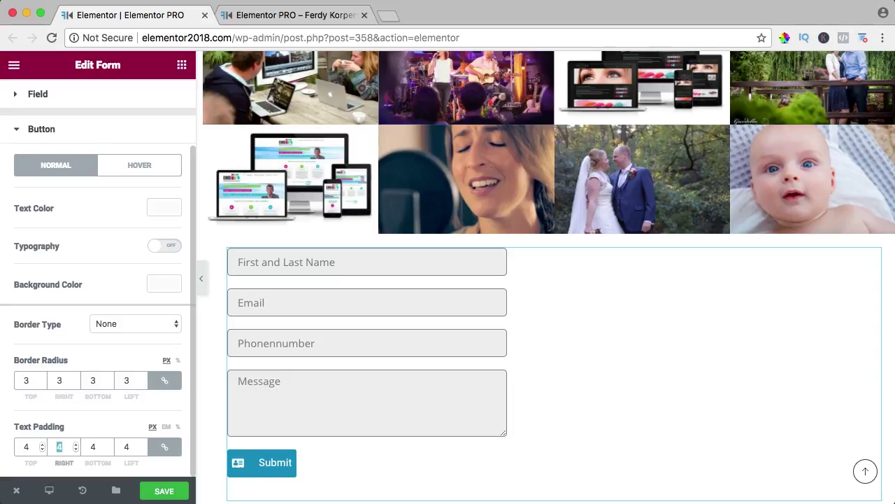
key("BackSpace")
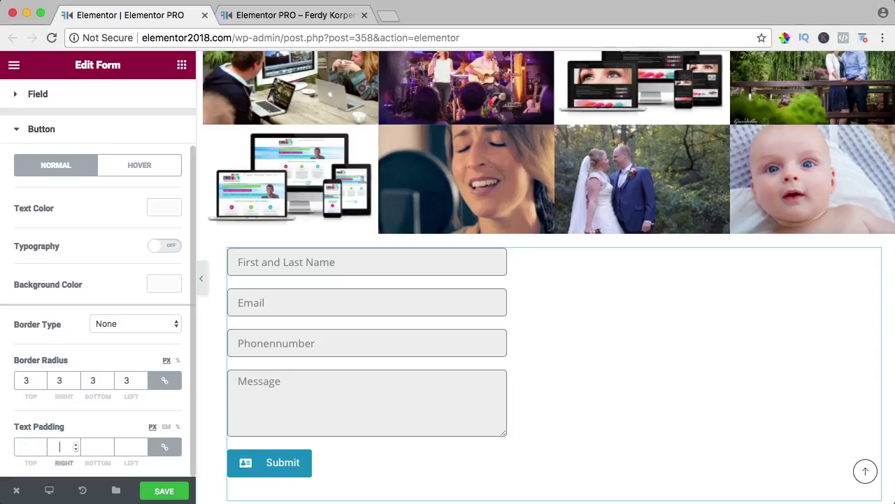
Unlink the form's margin values, switch their unit to percent, and set the right and left margins to 30
scroll(106, 261, "up", 2)
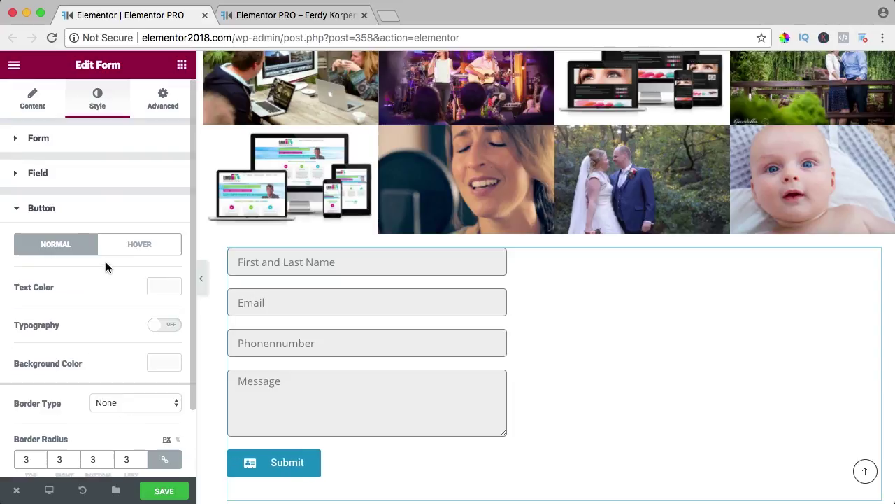
left_click(163, 100)
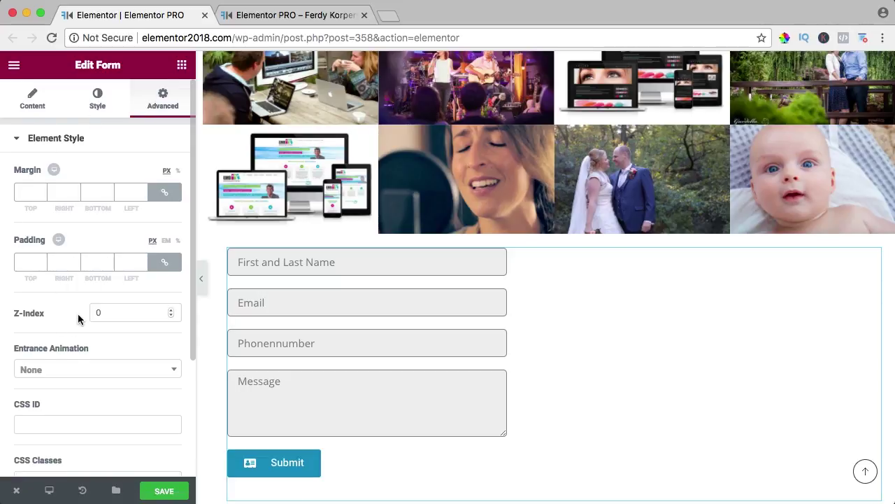
scroll(80, 316, "down", 4)
scroll(88, 316, "down", 1)
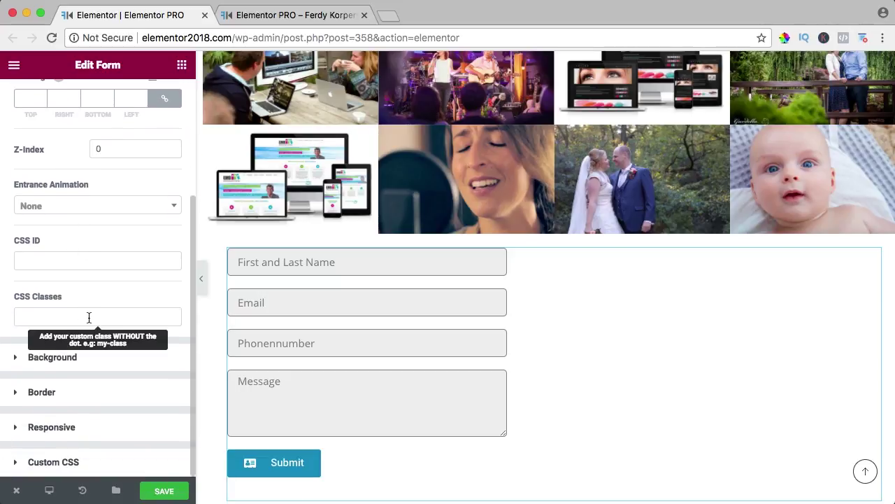
scroll(89, 318, "up", 5)
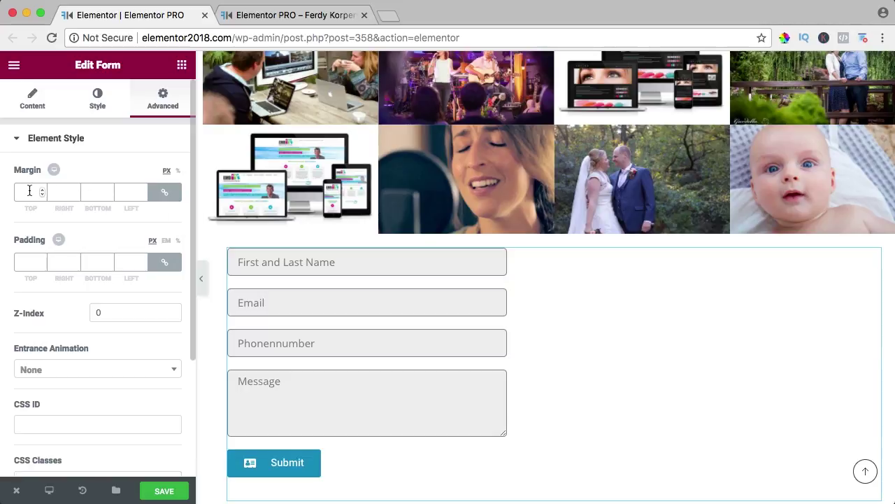
left_click(164, 192)
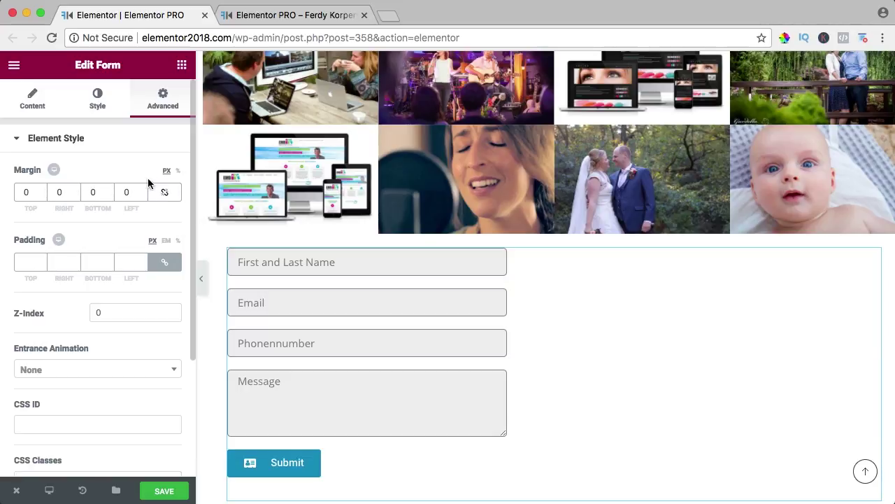
left_click(177, 171)
type("30")
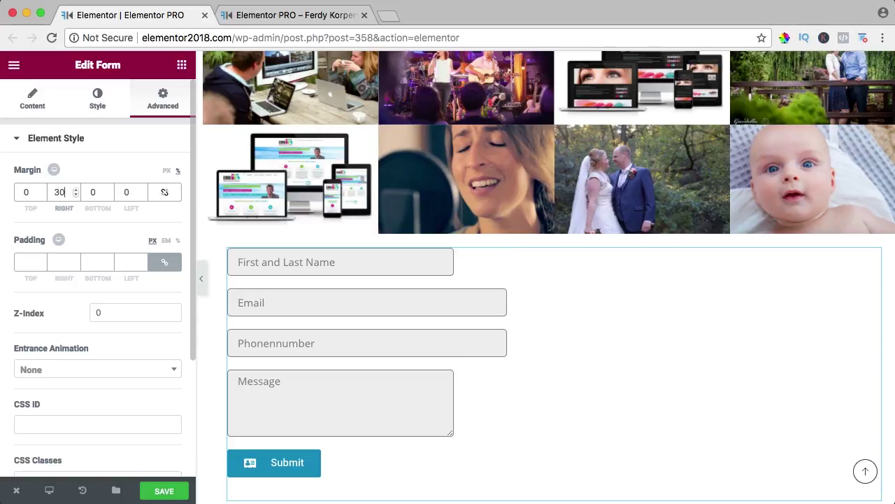
key("Tab")
key("Tab")
type("30")
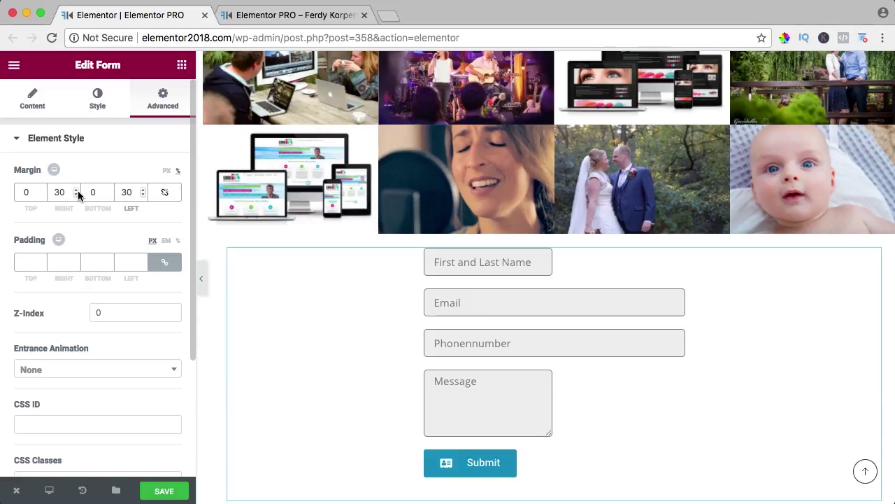
Switch the form's padding unit to percent and set the linked padding to 30 on all sides
left_click(179, 240)
left_click(57, 262)
type("30")
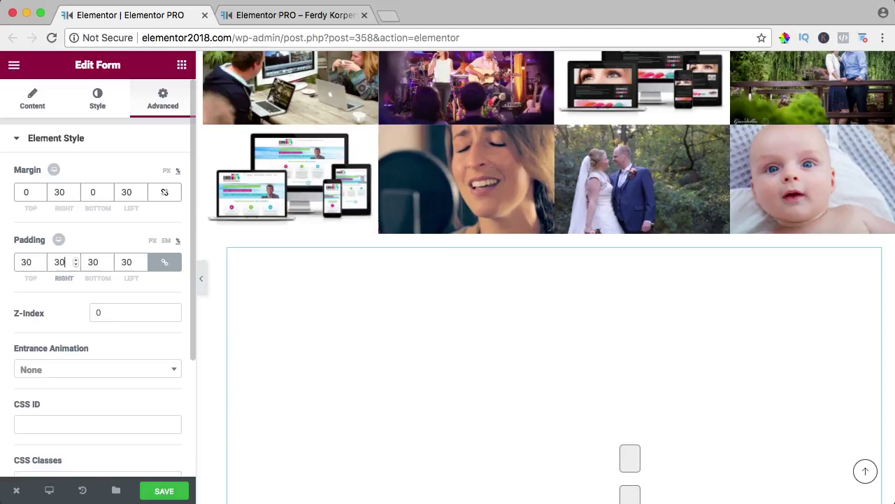
key("Tab")
key("Tab")
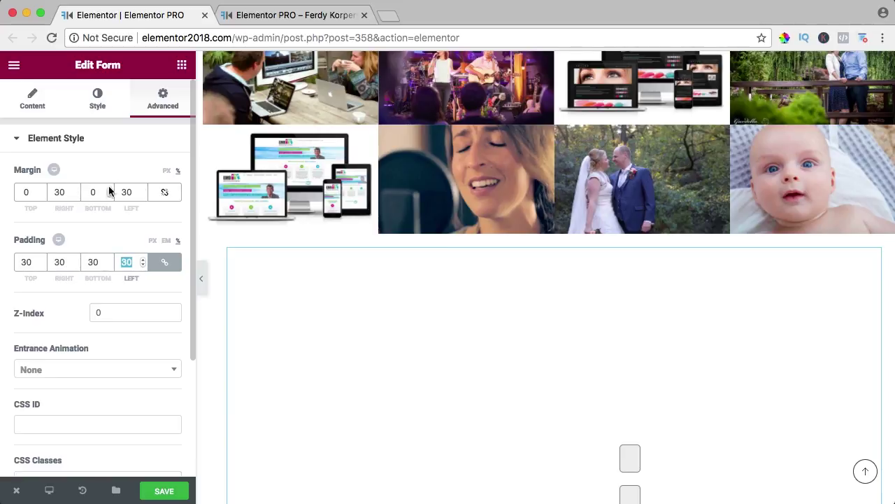
Set the form's right and left margins to 0
double_click(60, 191)
type("0")
key("Tab")
key("Tab")
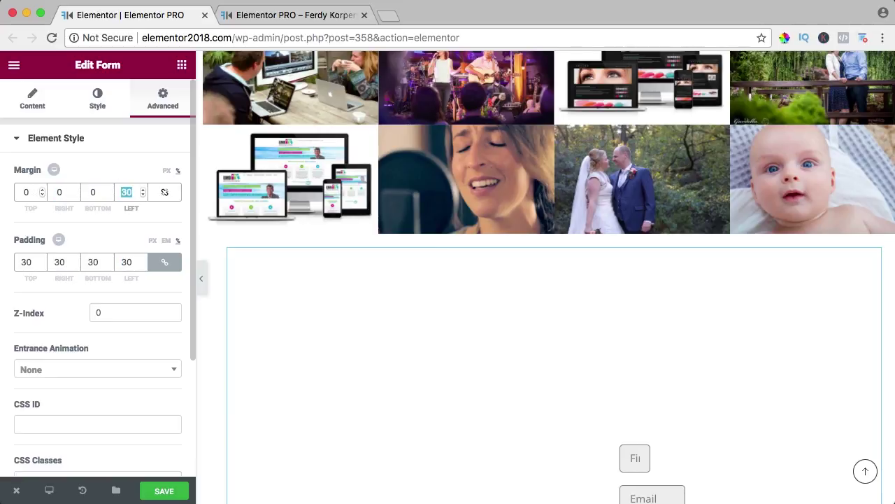
type("0")
Unlink the form's padding values and set the top padding to 2 percent
scroll(92, 230, "down", 2)
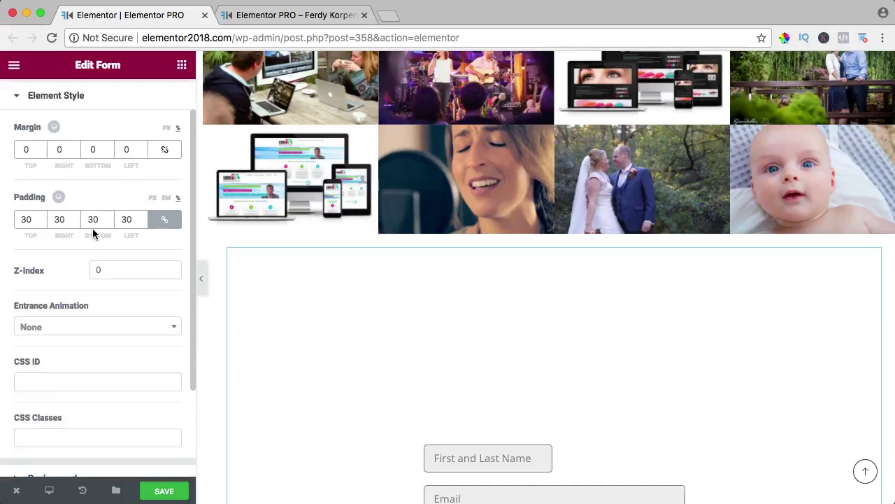
left_click(163, 215)
double_click(26, 213)
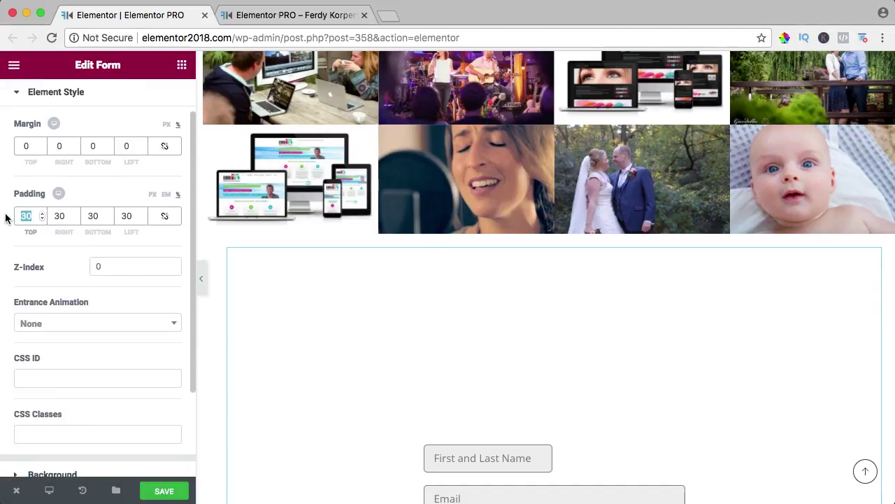
type("0")
key("Tab")
key("shift+Tab")
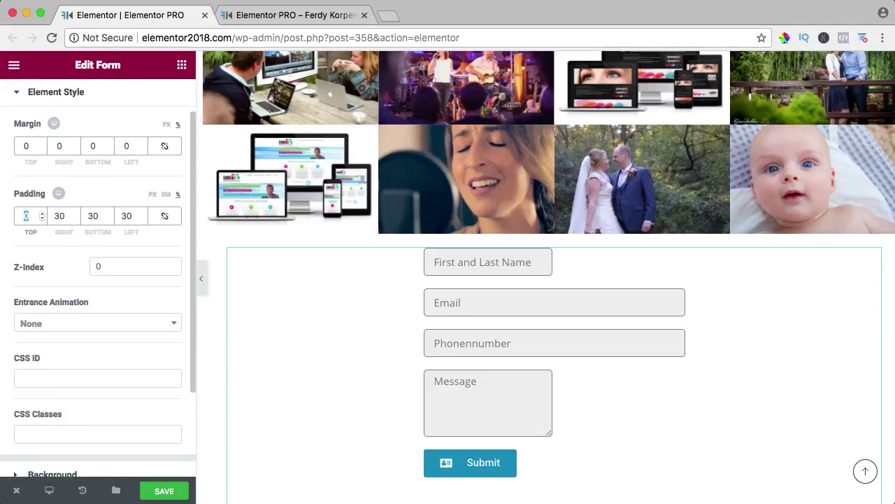
type("2")
key("Tab")
Set the form's bottom padding to 2 percent and save the page
key("Tab")
key("Tab")
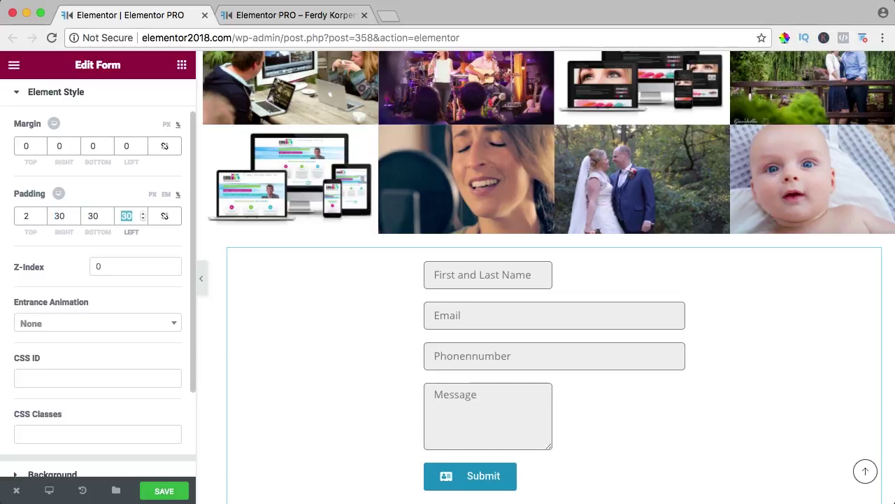
key("shift+Tab")
type("2")
key("Tab")
left_click(167, 492)
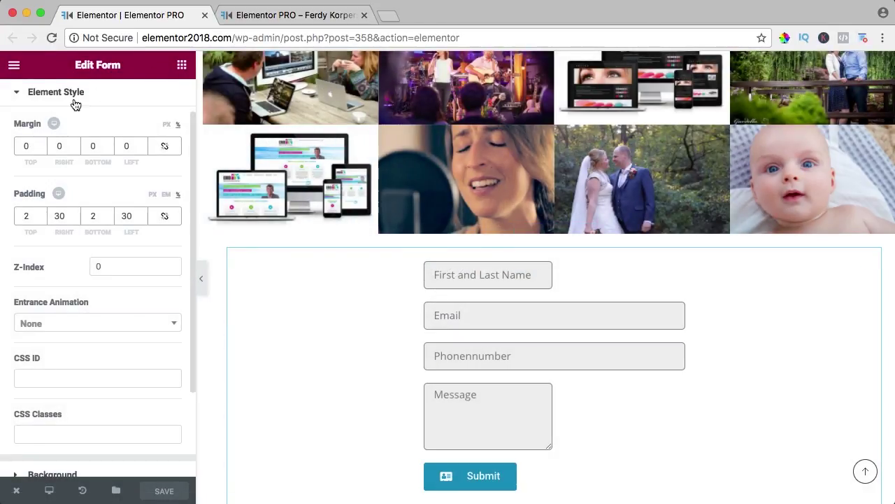
Set the column width of the First and Last Name field to 100%
scroll(74, 105, "up", 2)
left_click(100, 102)
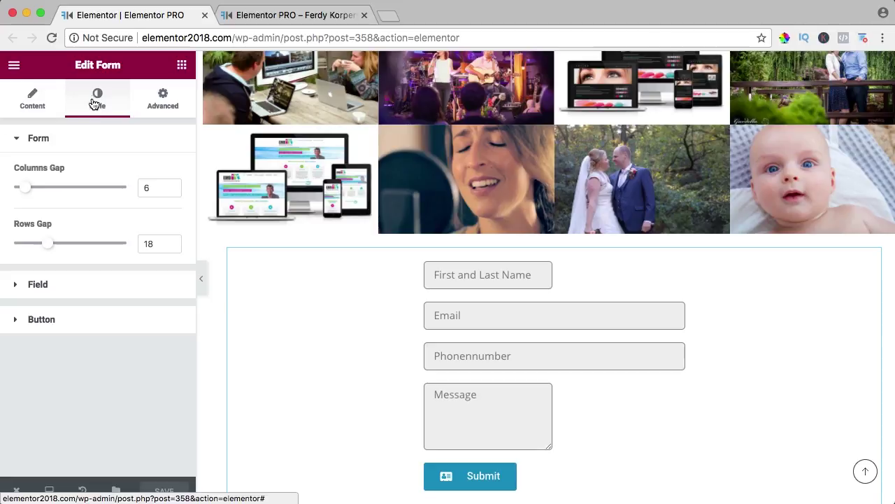
left_click(40, 105)
left_click(91, 218)
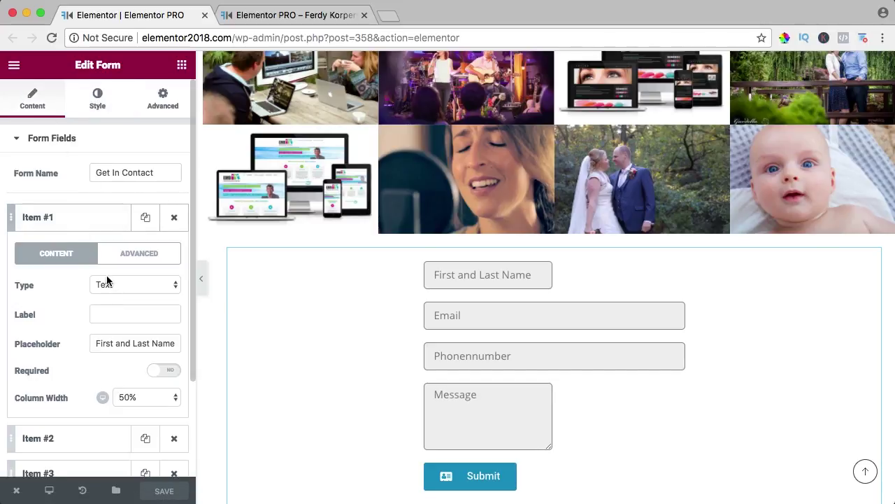
scroll(86, 333, "down", 1)
left_click(139, 375)
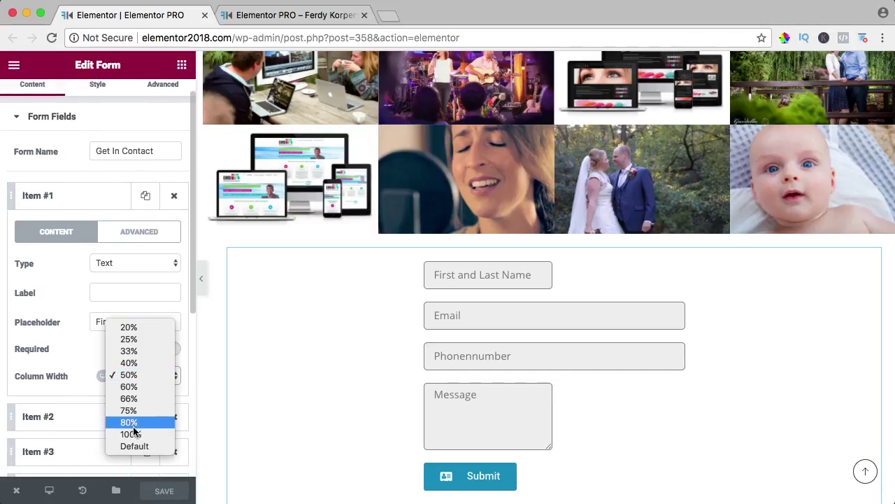
left_click(131, 430)
left_click(66, 200)
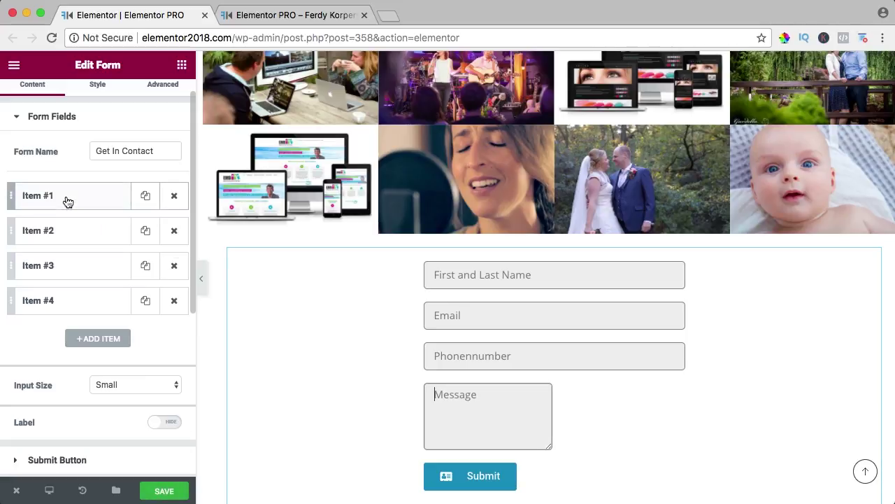
Set the column width of the Message field to 100%
left_click(69, 301)
scroll(75, 301, "down", 5)
left_click(123, 327)
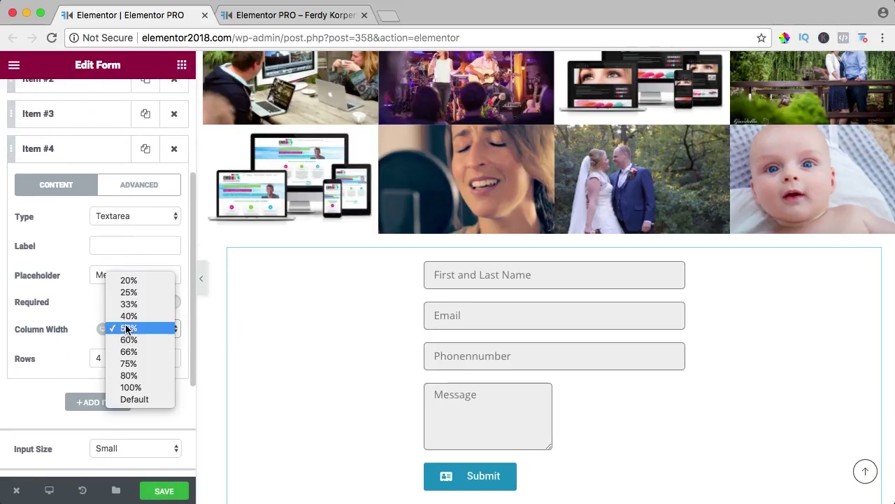
left_click(136, 388)
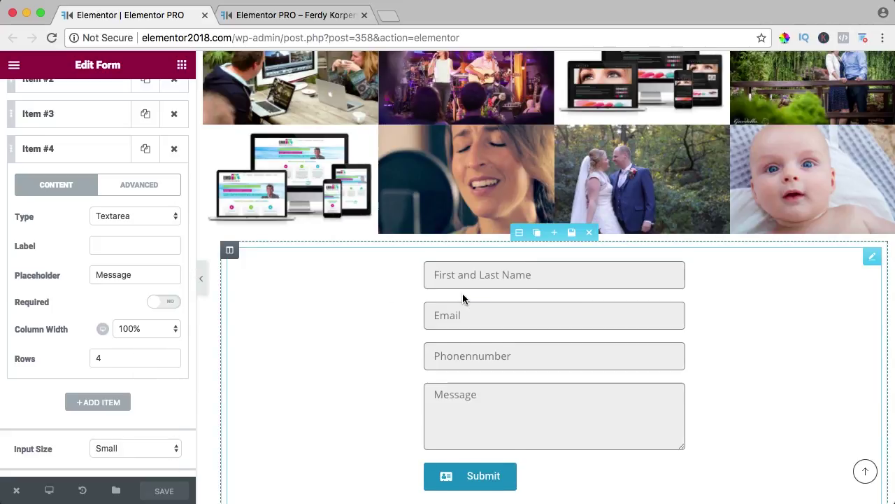
scroll(464, 298, "down", 2)
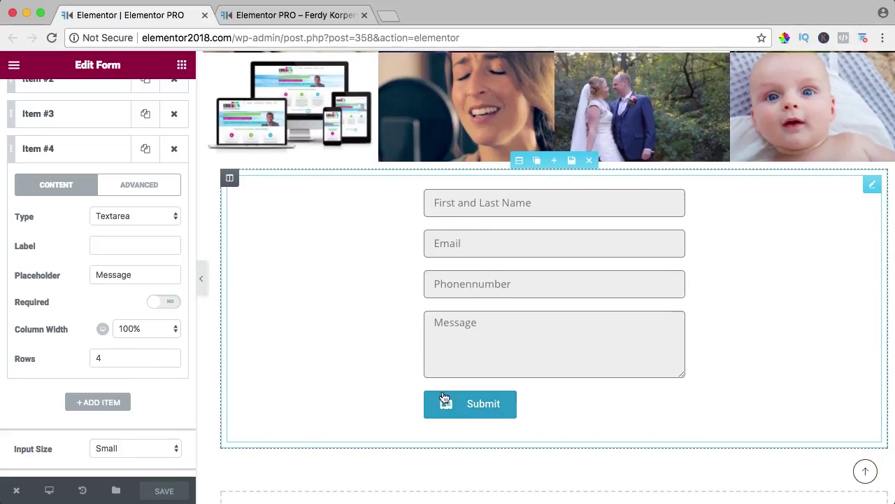
left_click(51, 150)
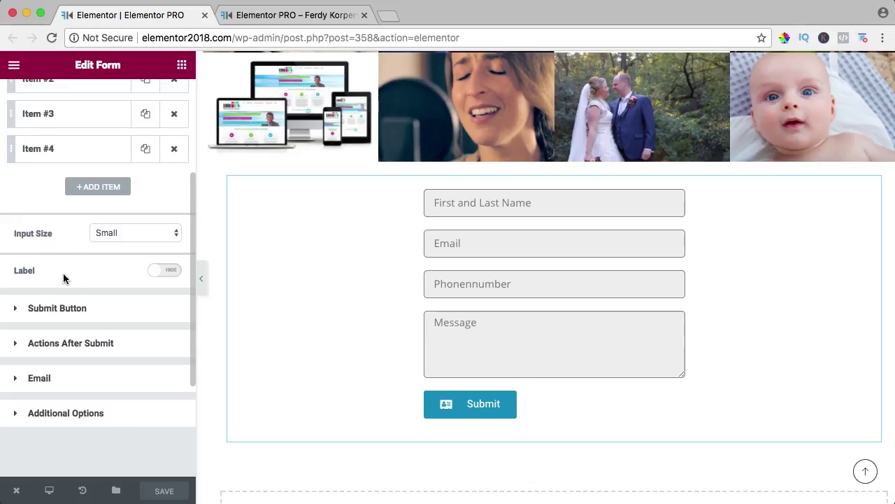
Center the form's submit button and save the page
left_click(58, 309)
left_click(79, 348)
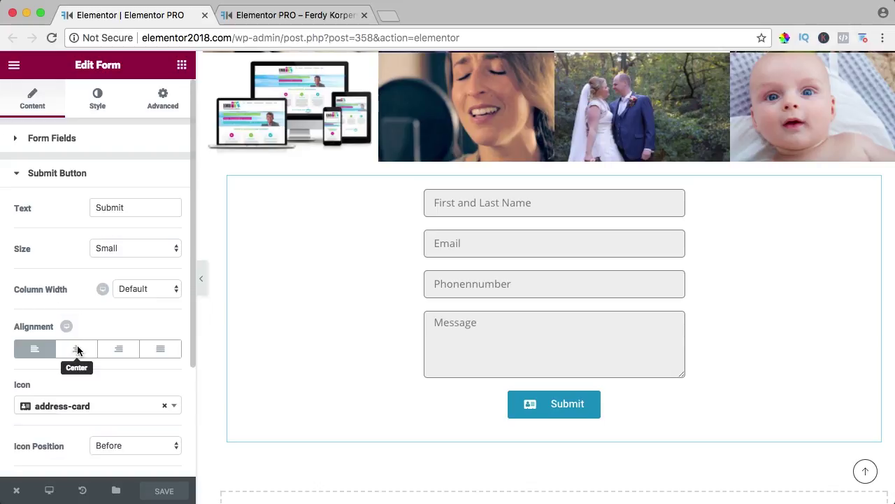
left_click(164, 490)
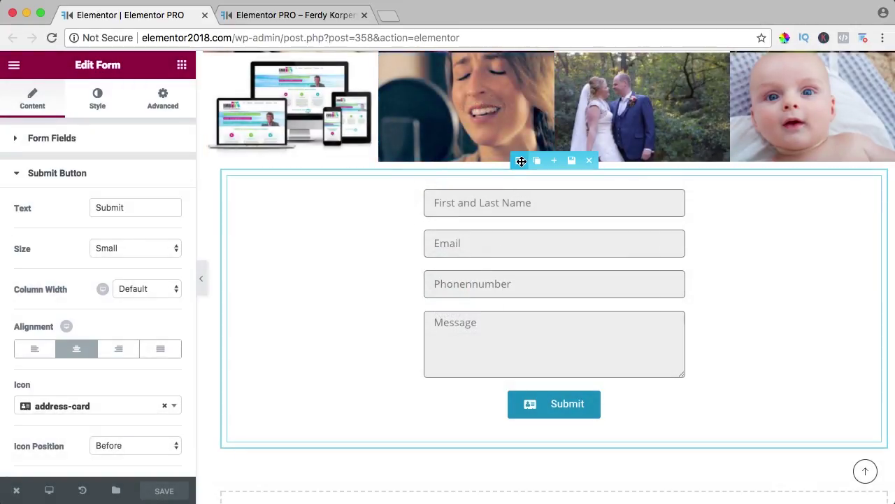
Give the form's section a classic background using the night photo of the mountain and city lights from the media library
left_click(519, 161)
left_click(98, 102)
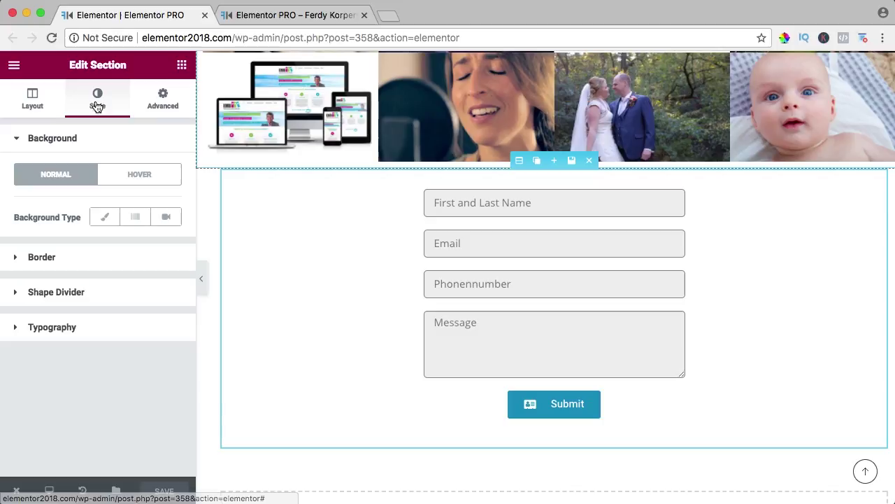
left_click(103, 219)
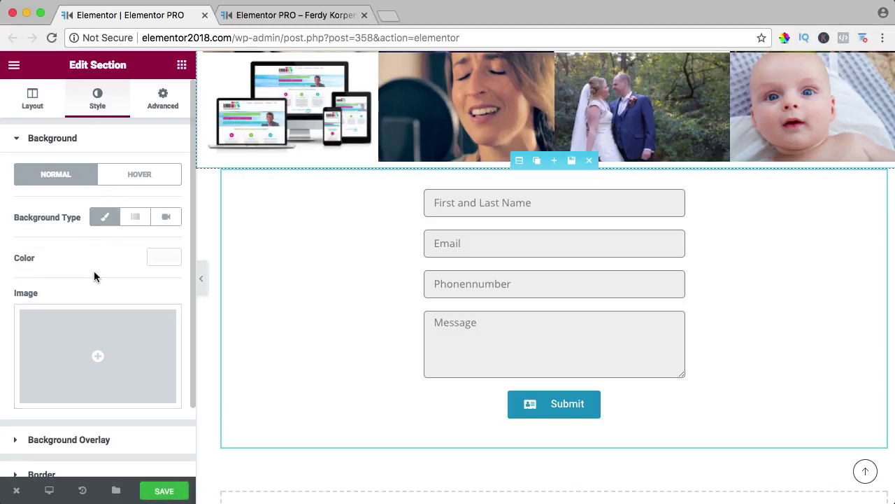
left_click(95, 350)
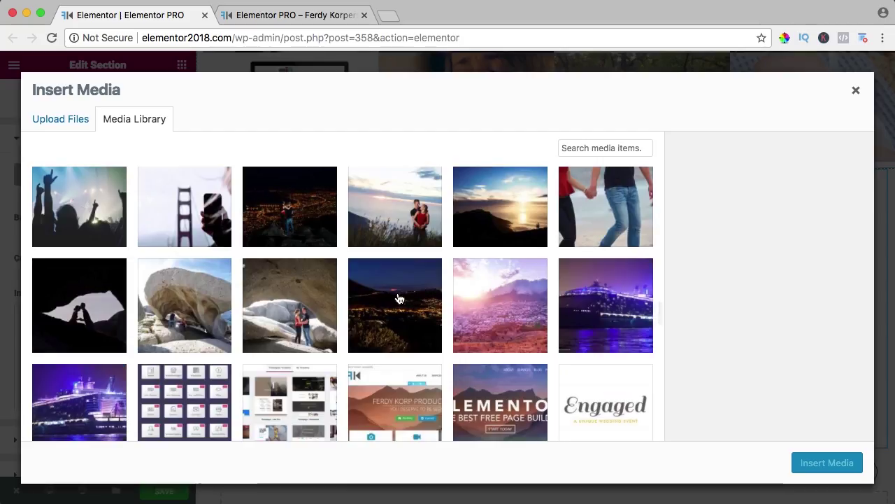
left_click(395, 305)
left_click(826, 463)
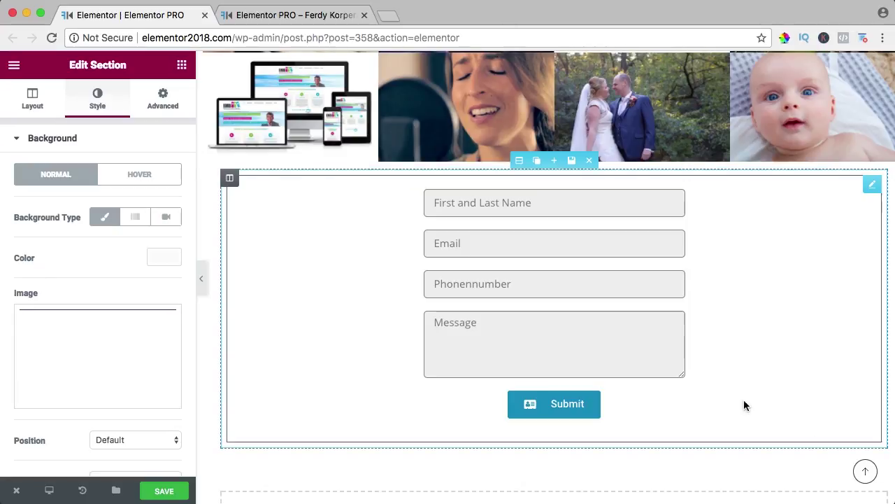
Stretch the form's section across the page and set its content width to Full Width
left_click(32, 98)
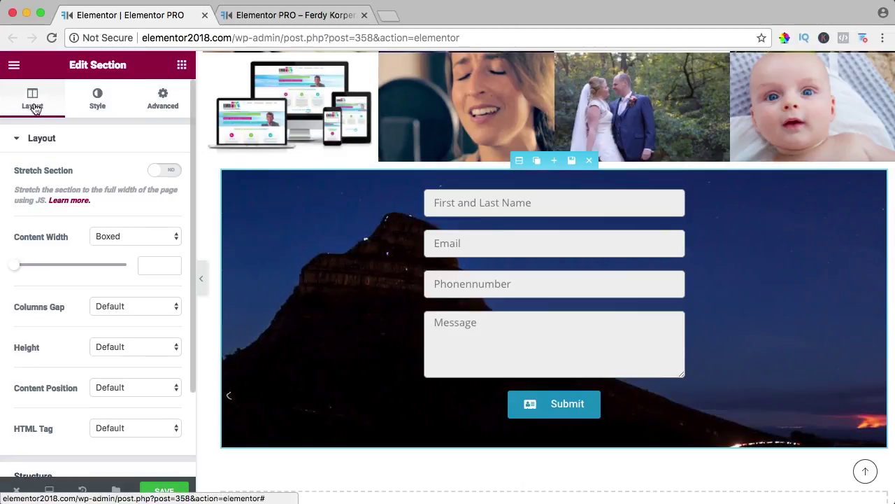
left_click(165, 172)
left_click(124, 237)
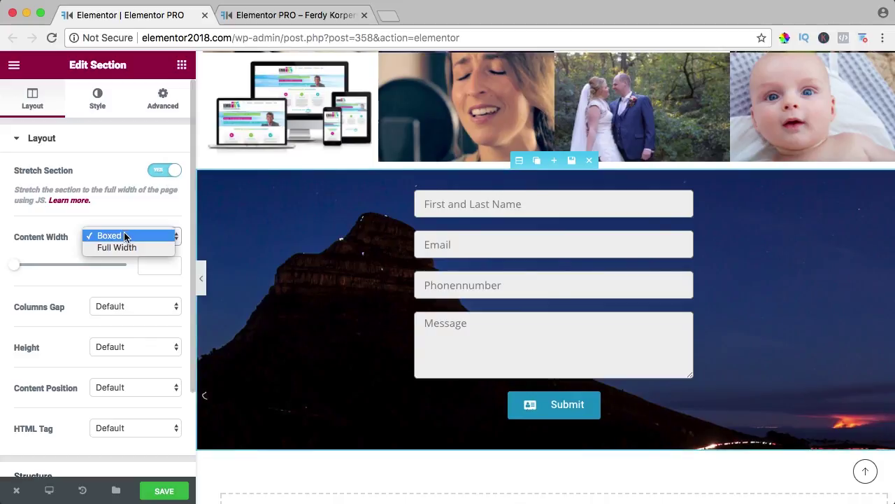
left_click(124, 249)
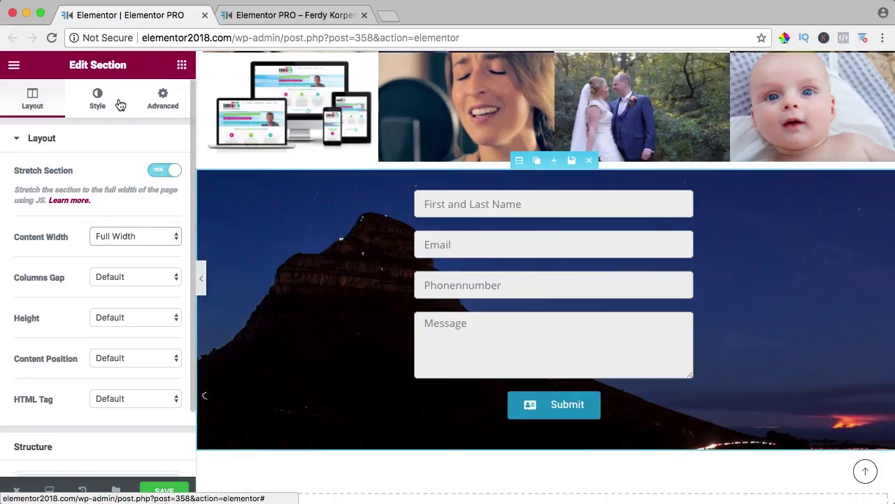
Add a gradient background overlay to the form's section with #6b1649 as the first color
left_click(97, 100)
scroll(95, 272, "down", 3)
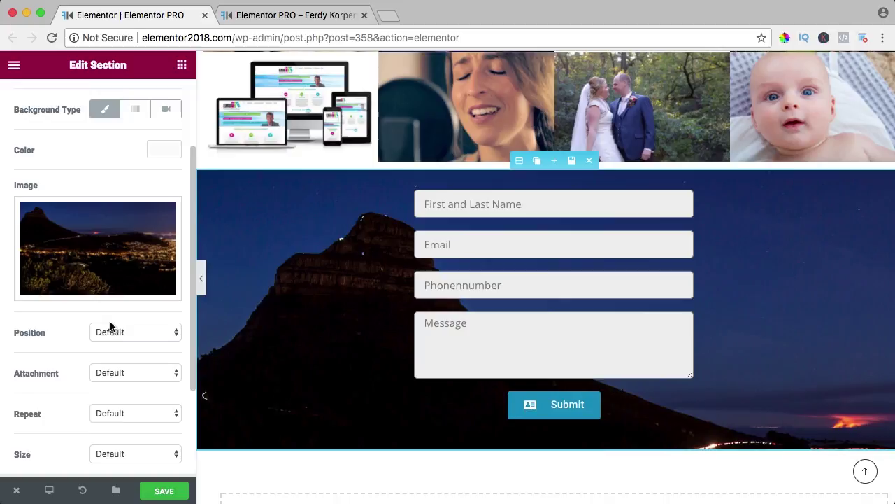
scroll(106, 333, "up", 1)
scroll(107, 329, "down", 4)
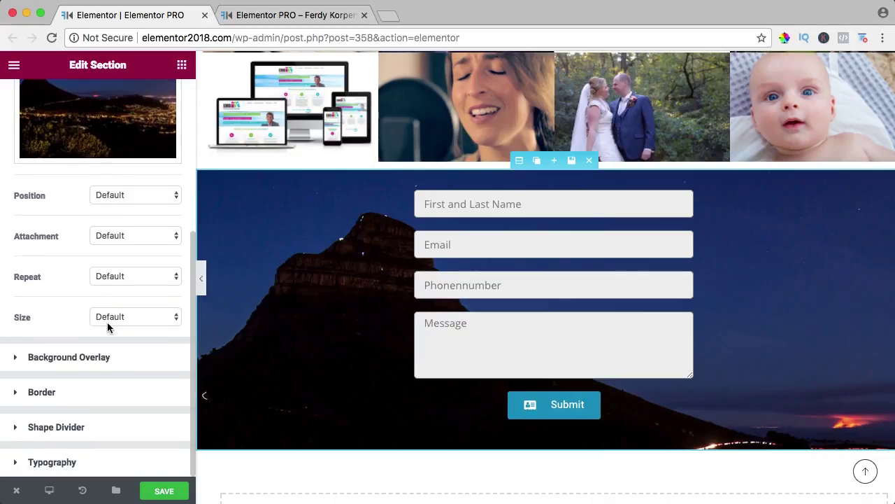
left_click(60, 360)
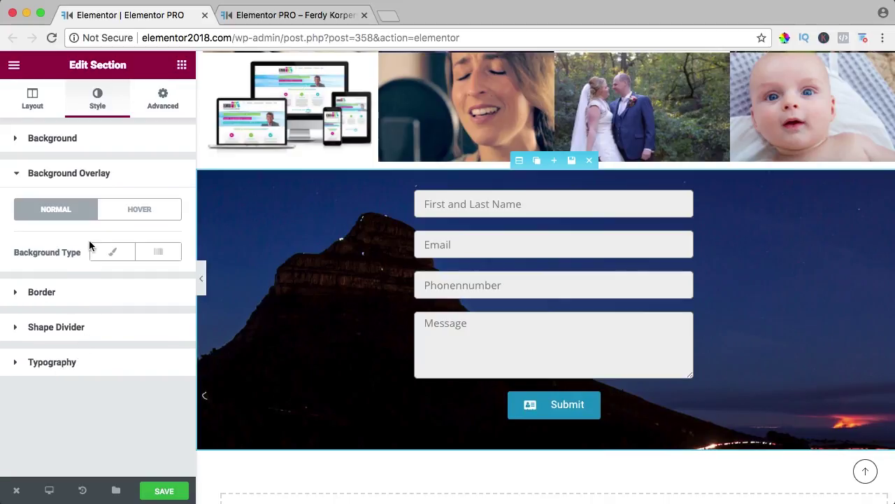
left_click(165, 254)
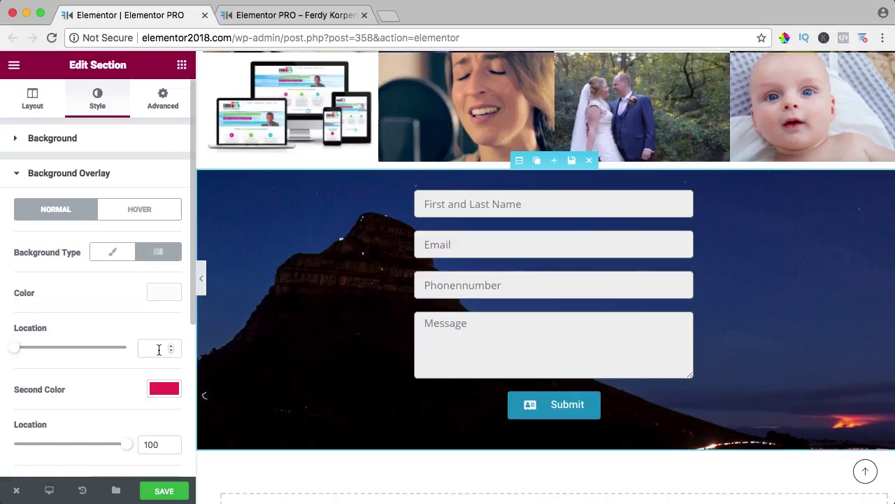
left_click(164, 292)
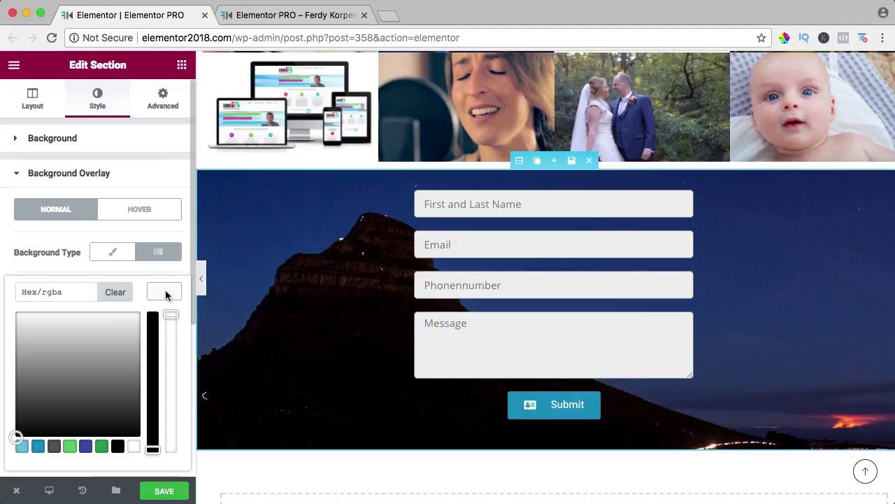
left_click(101, 445)
left_click_drag(110, 372, 128, 385)
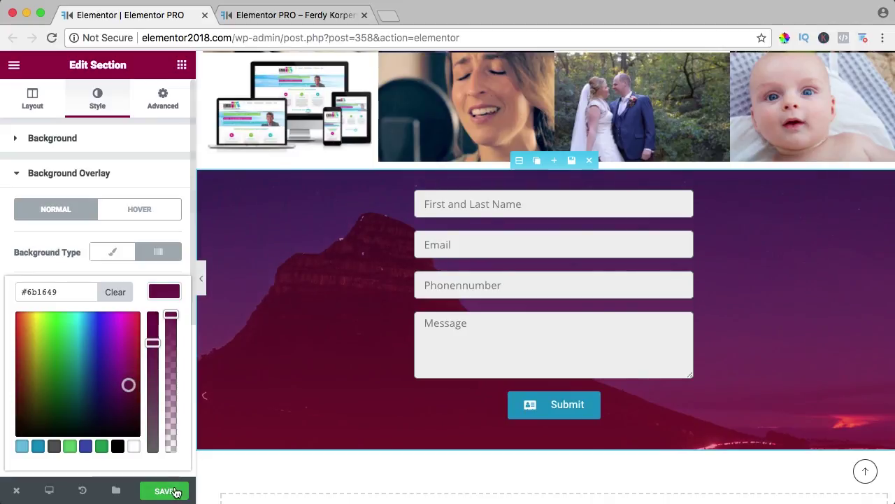
left_click(128, 271)
scroll(336, 293, "up", 3)
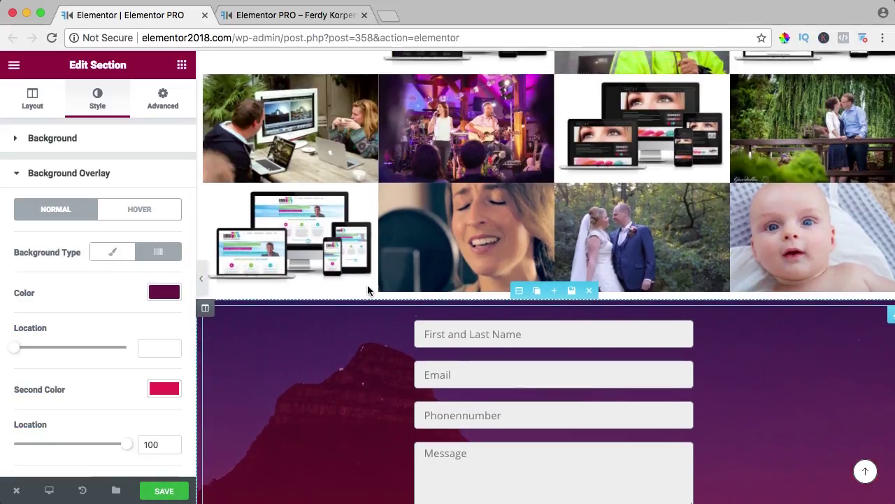
scroll(384, 306, "down", 3)
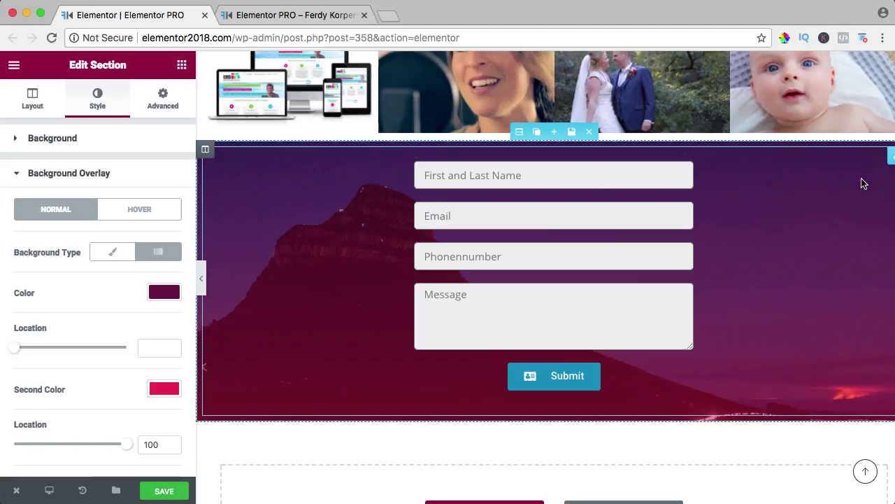
Set the form's top and bottom padding to 7% and save the page
left_click(779, 201)
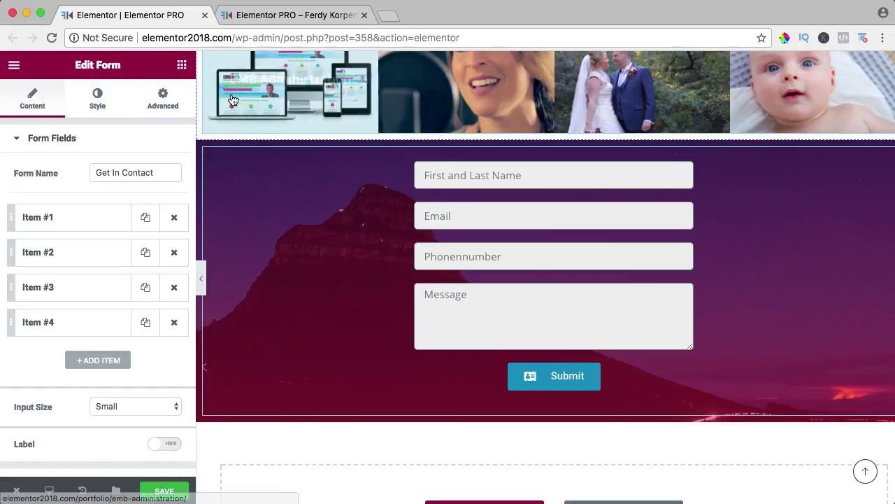
left_click(168, 103)
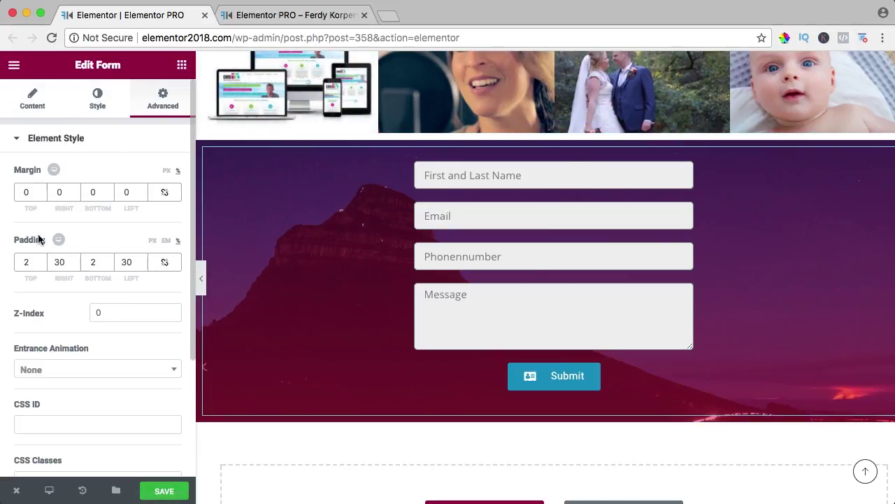
left_click_drag(27, 262, 19, 262)
type("10")
key("BackSpace")
key("BackSpace")
type("07")
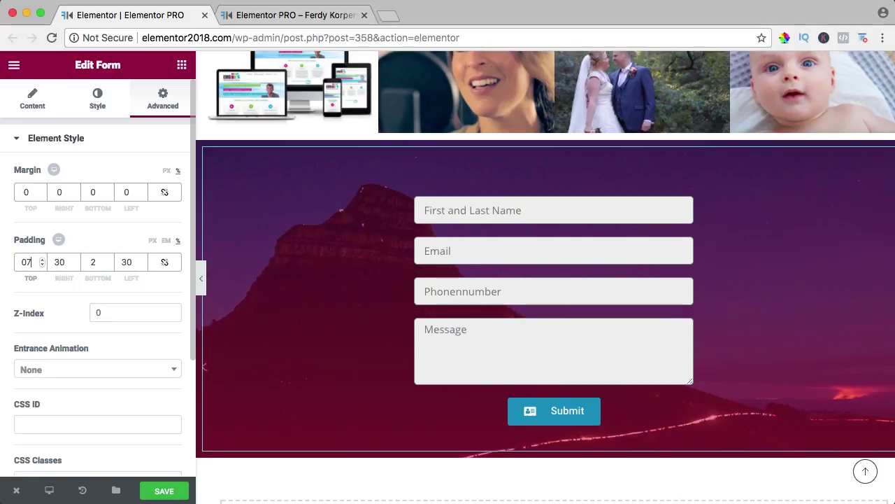
key("Tab")
key("Tab")
type("7")
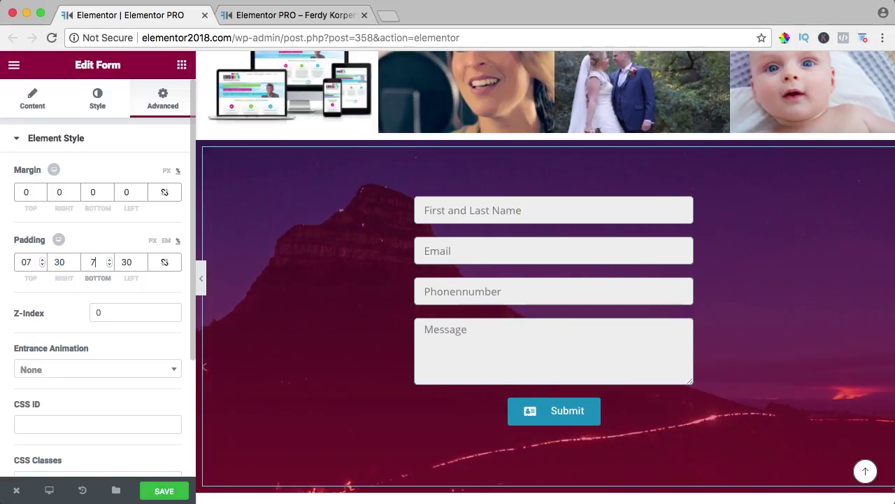
left_click(163, 490)
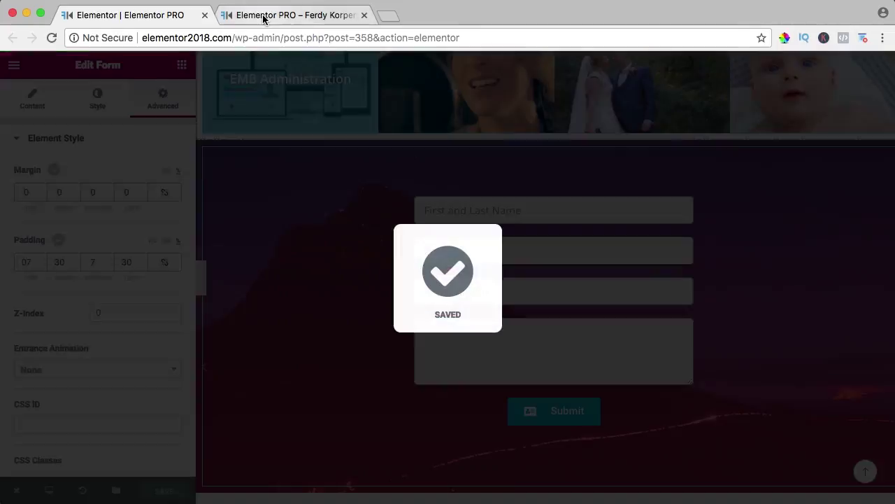
Reload the live page and examine the form's position and spacing in its section
left_click(263, 18)
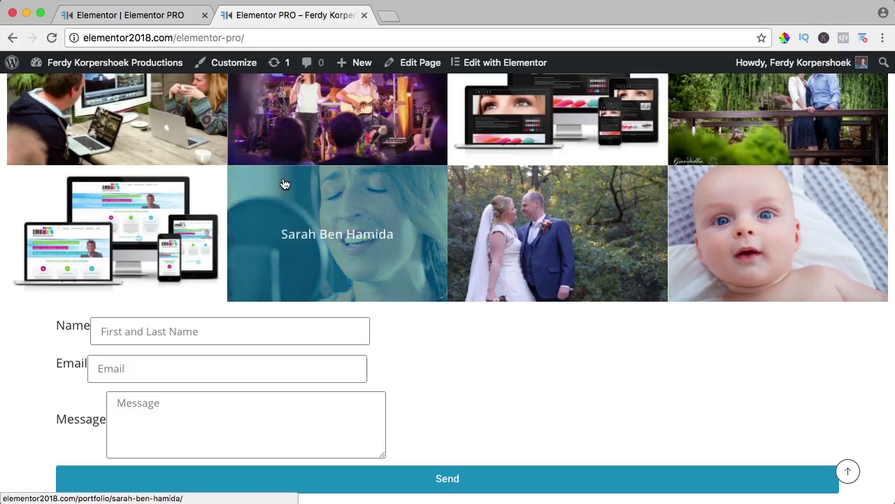
key("super+r")
scroll(597, 278, "down", 2)
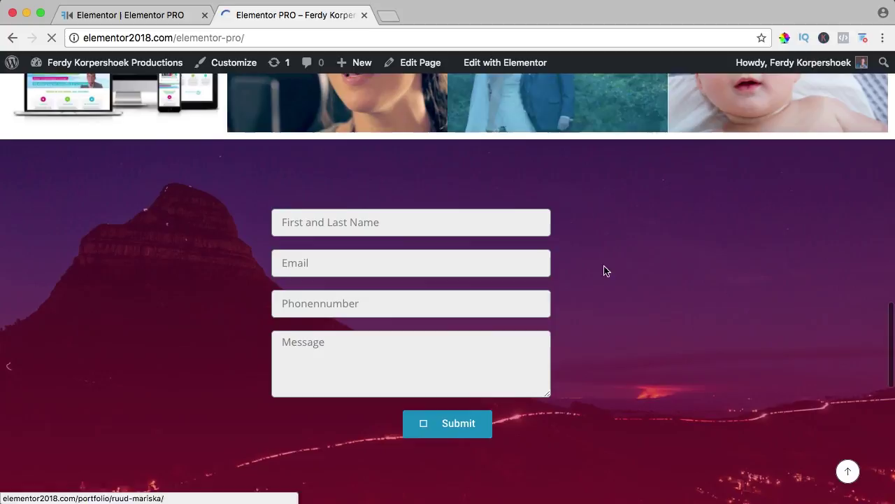
scroll(605, 271, "down", 2)
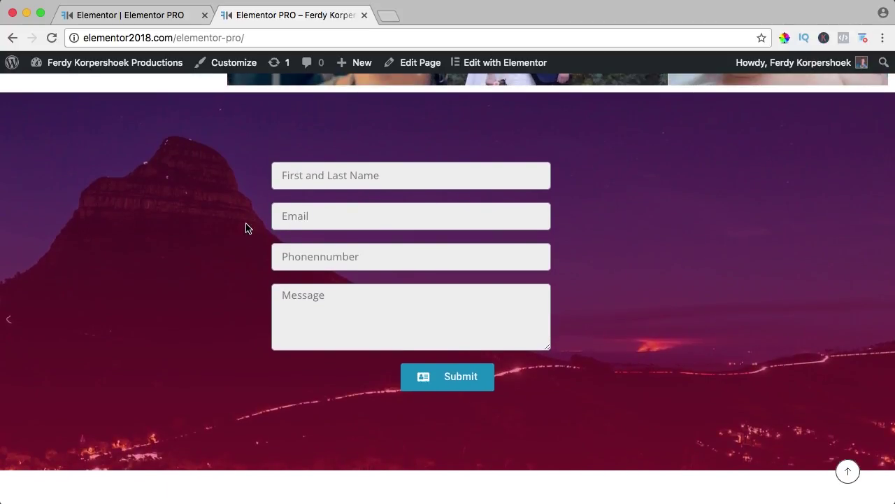
Set the form's right and left padding to 35%, save, and preview the form on the live page
left_click(173, 18)
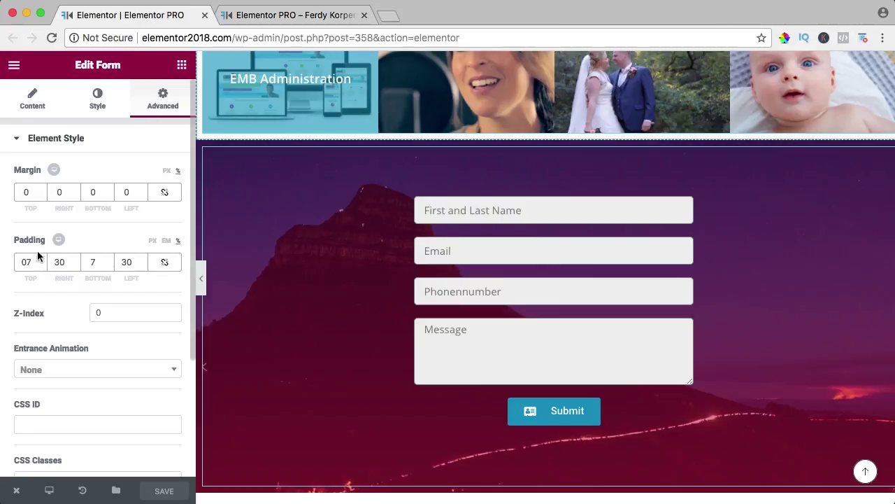
type("35")
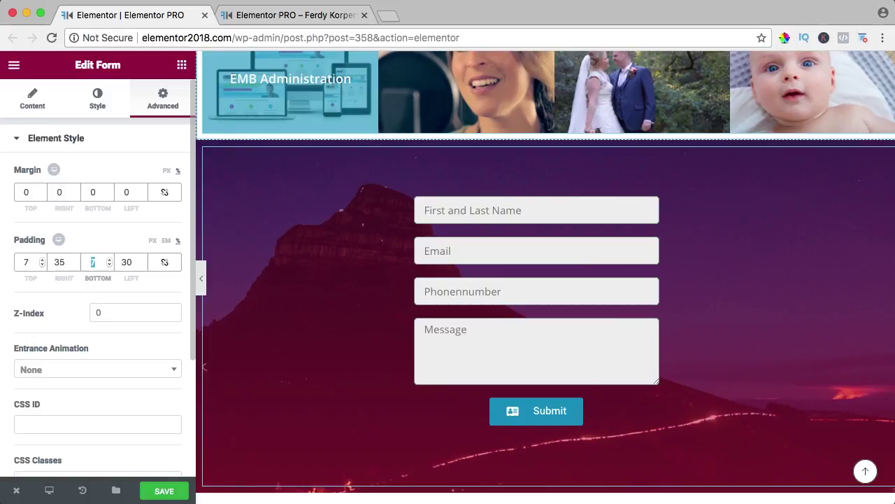
type("35")
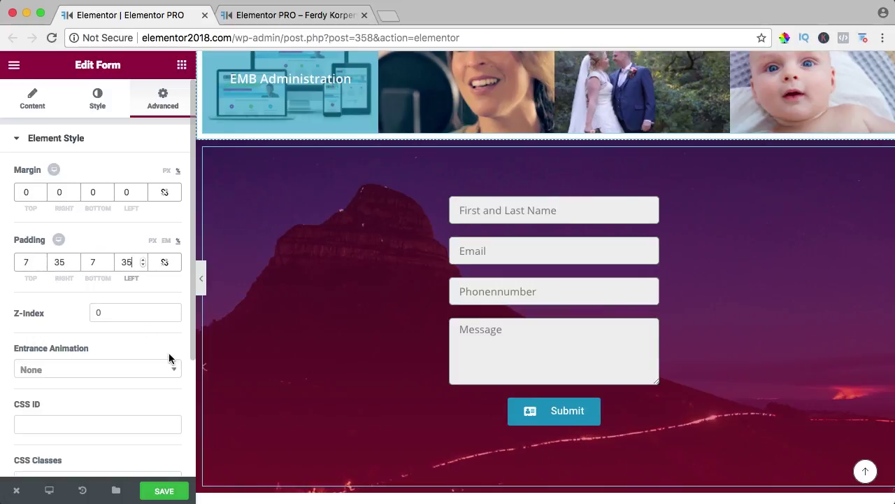
left_click(165, 490)
left_click(264, 14)
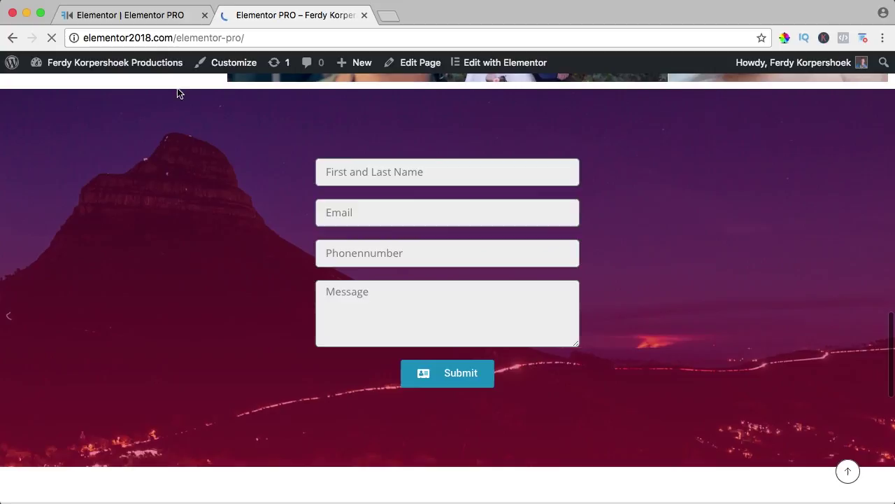
Set the background image attachment of the form's section to Fixed and save the page
left_click(150, 23)
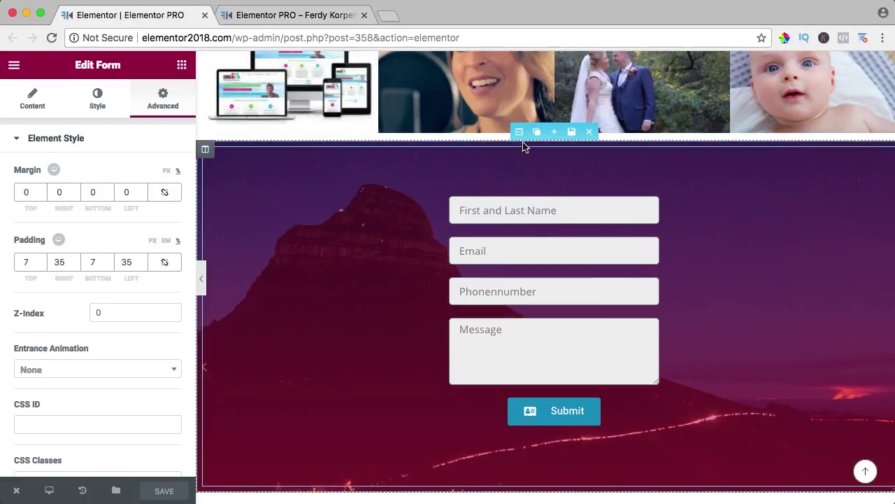
left_click(521, 134)
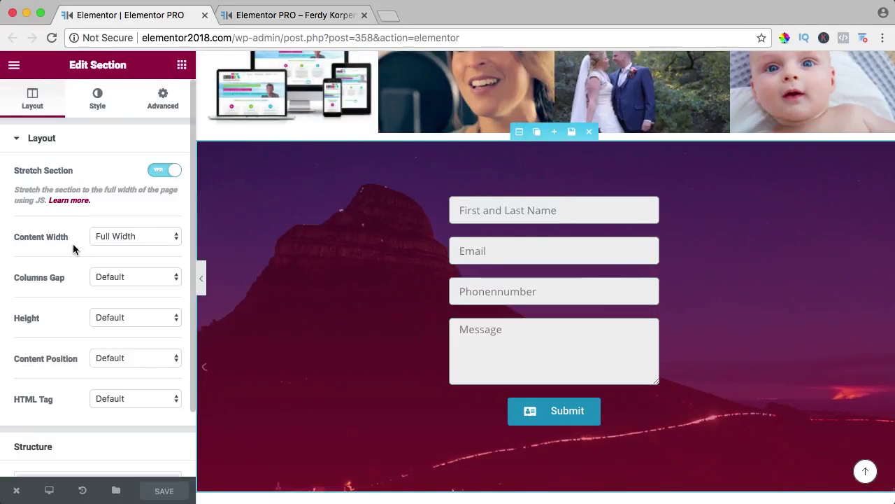
scroll(74, 245, "down", 2)
scroll(74, 244, "up", 2)
left_click(98, 101)
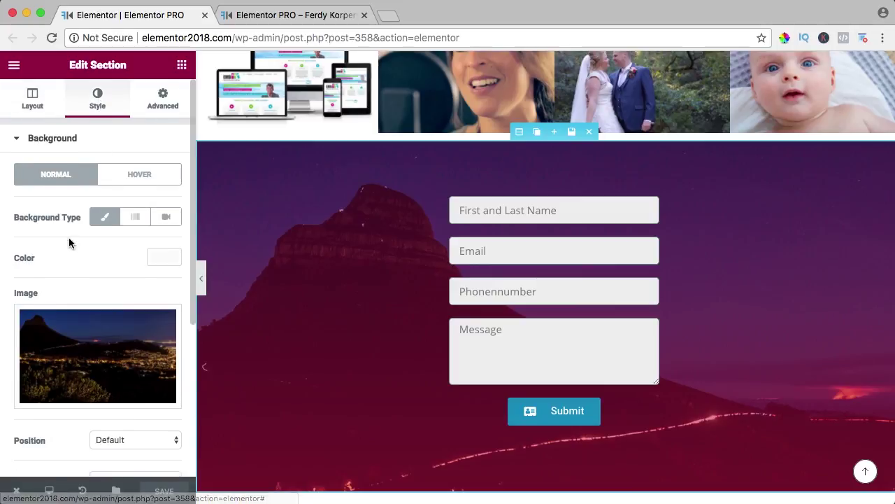
scroll(68, 243, "down", 5)
left_click(132, 271)
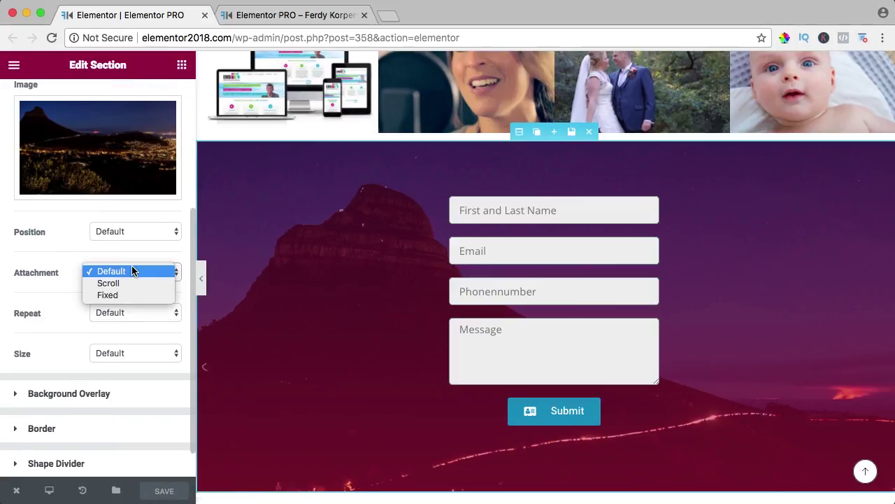
left_click(109, 294)
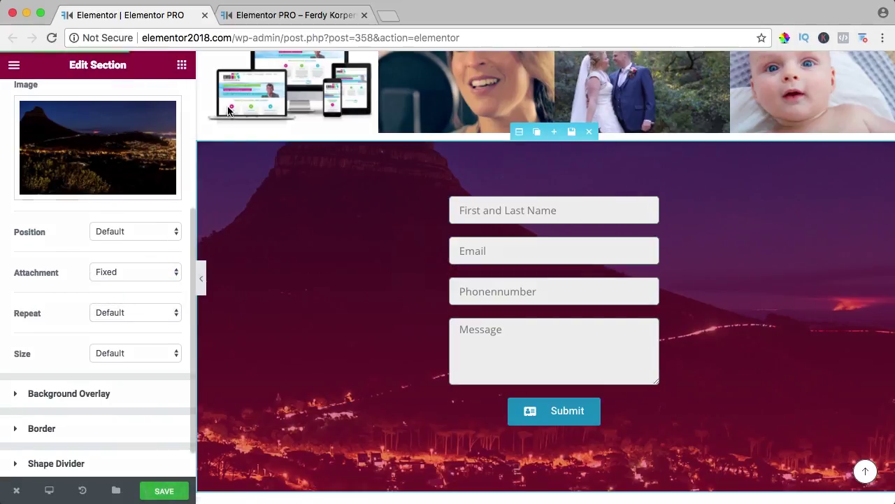
key("super+s")
Examine how the form section's fixed background behaves while scrolling the live page
left_click(280, 21)
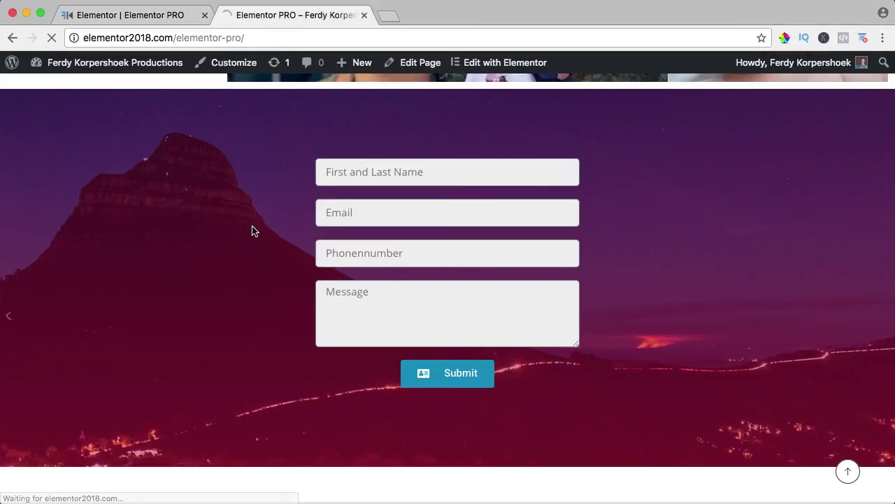
scroll(252, 223, "up", 3)
scroll(251, 215, "down", 3)
scroll(252, 215, "up", 3)
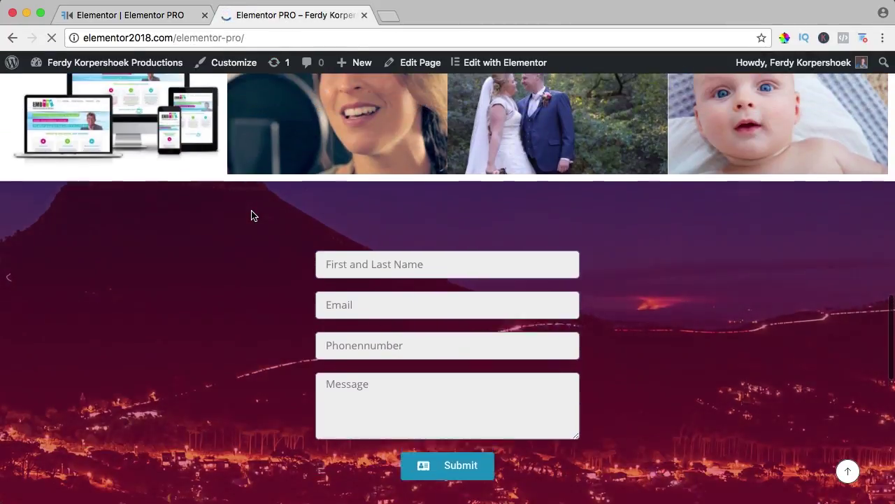
Set the portfolio element's bottom padding to 31 px and save the page
left_click(165, 21)
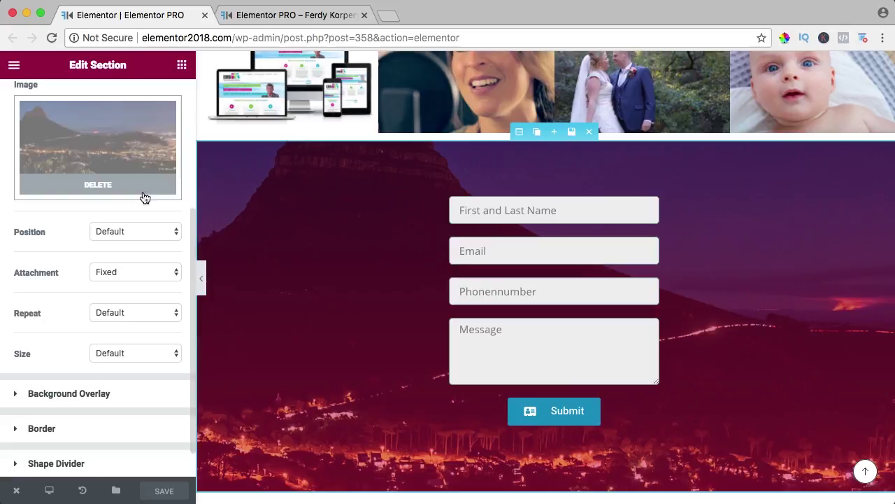
scroll(289, 201, "up", 5)
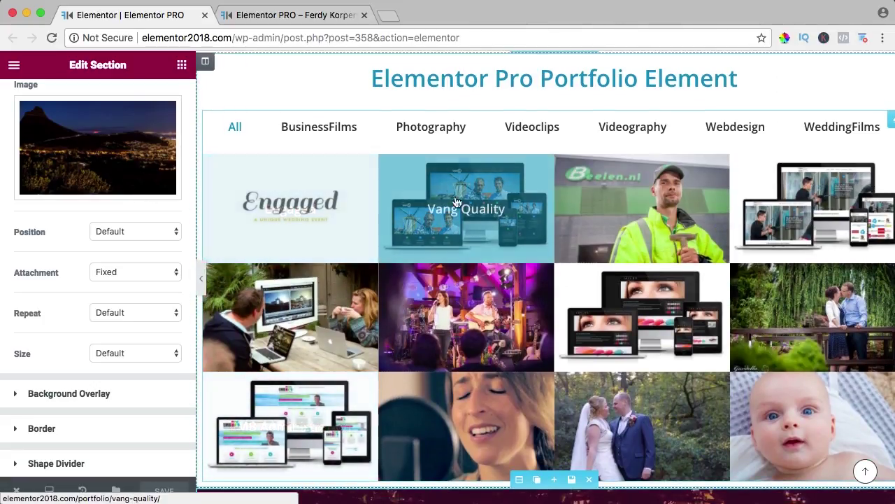
left_click(480, 235)
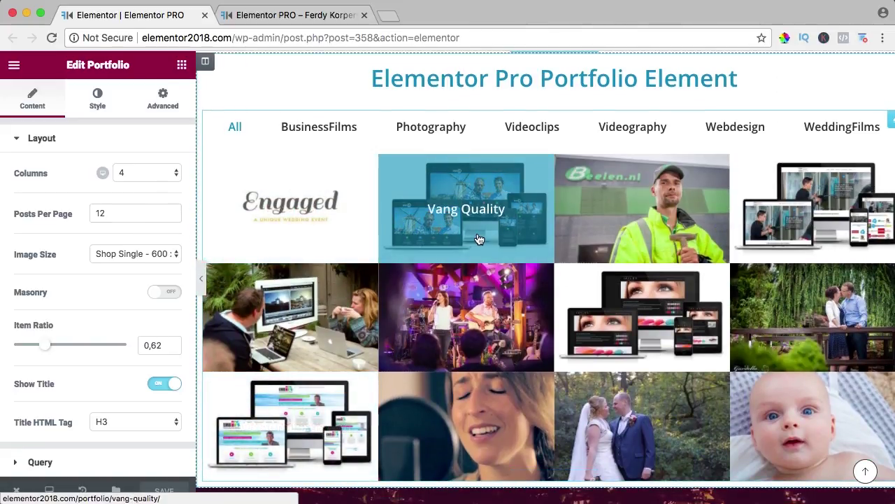
left_click(163, 101)
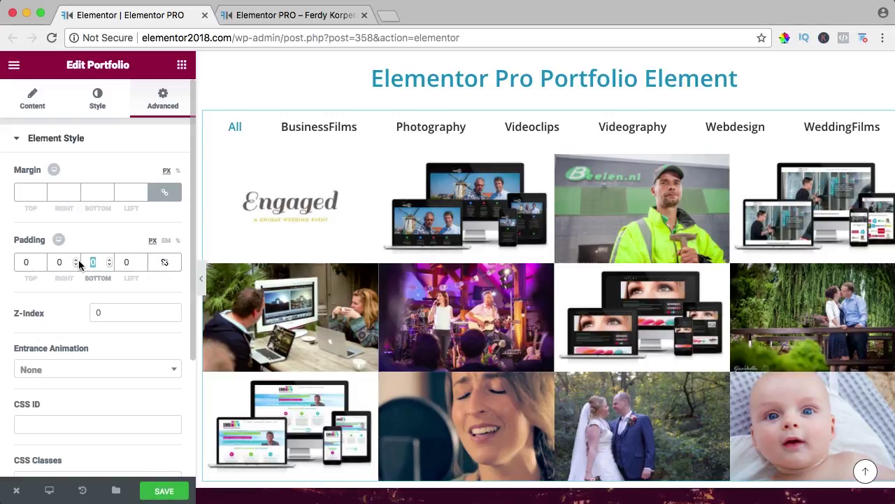
type("31")
left_click(164, 491)
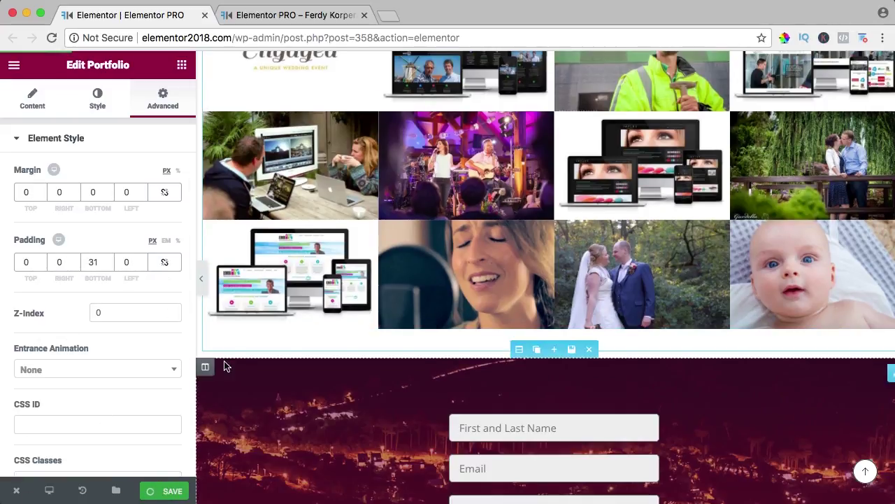
Check the gap between the portfolio and the form section on the live page
left_click(283, 14)
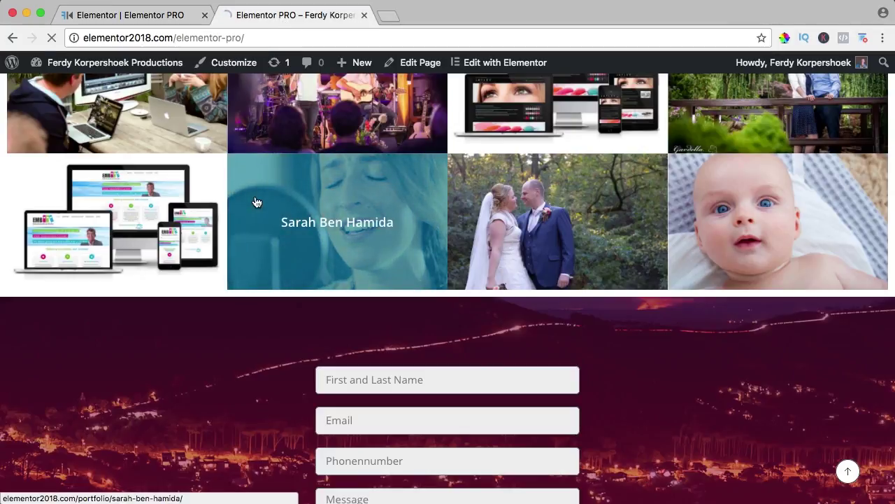
scroll(315, 214, "down", 5)
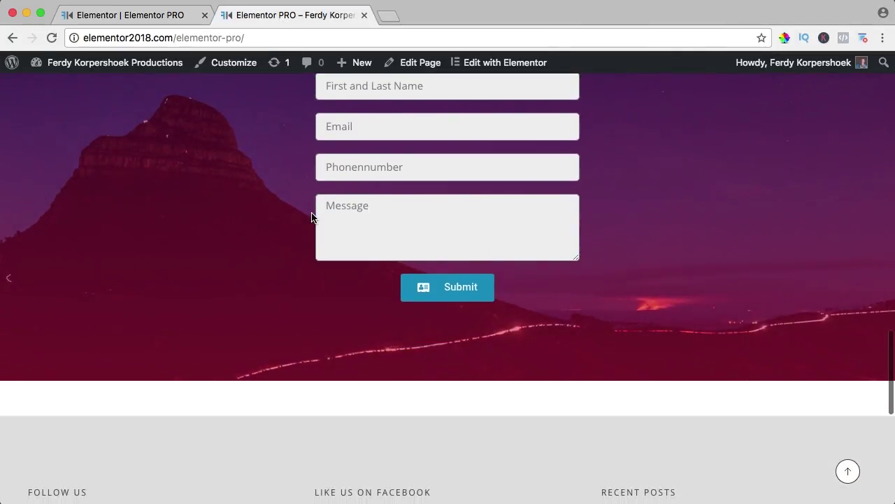
scroll(312, 217, "up", 3)
scroll(312, 217, "down", 3)
scroll(312, 217, "up", 2)
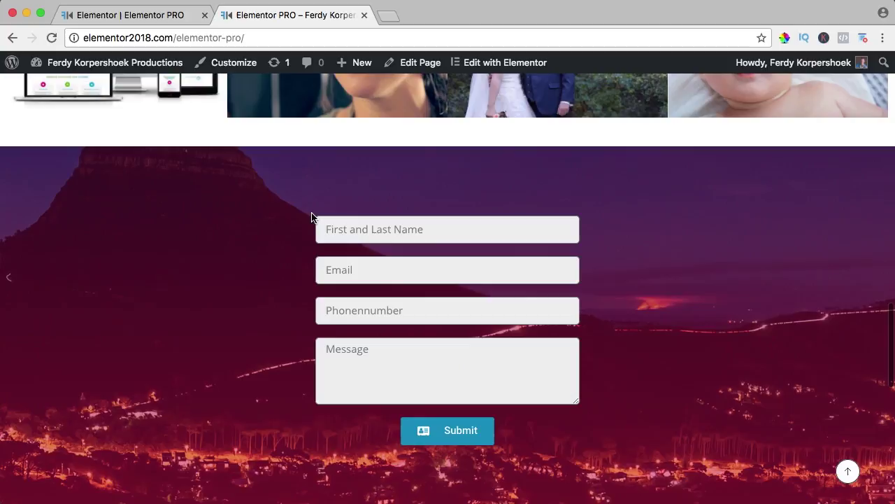
Duplicate the "Elementor Pro Portfolio Element" heading and move the copy above the form in the form's section
left_click(114, 13)
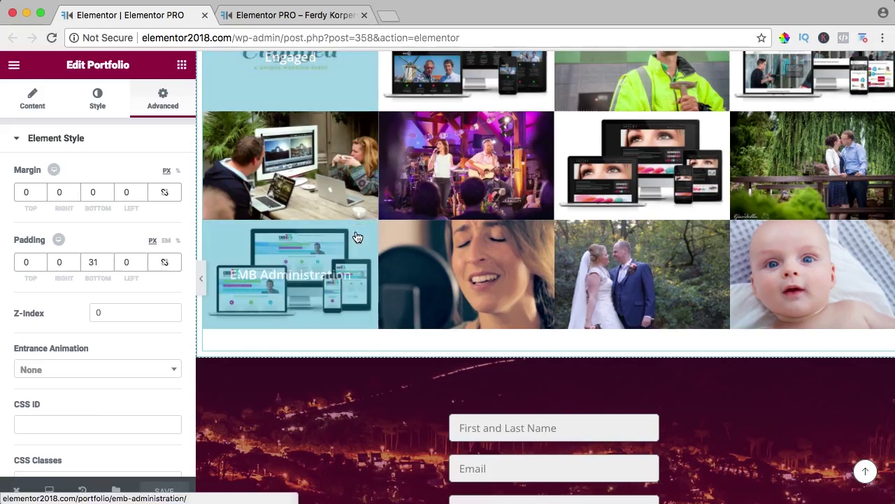
scroll(356, 235, "up", 3)
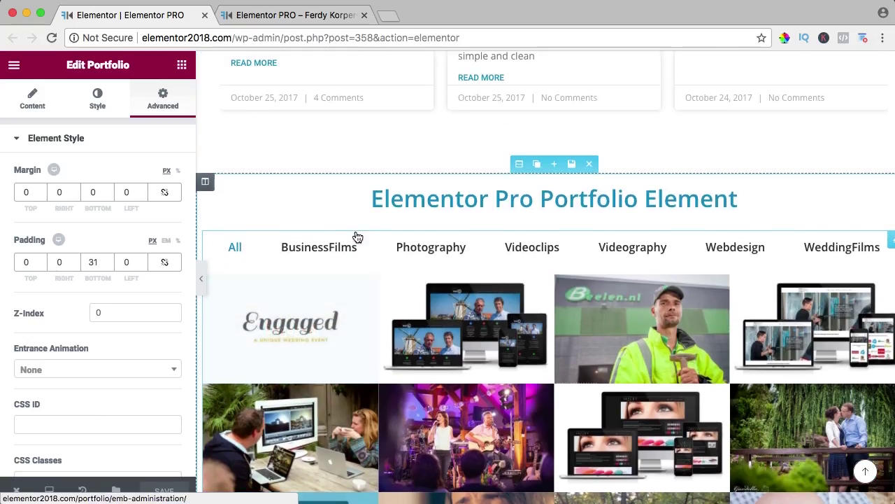
left_click(878, 192)
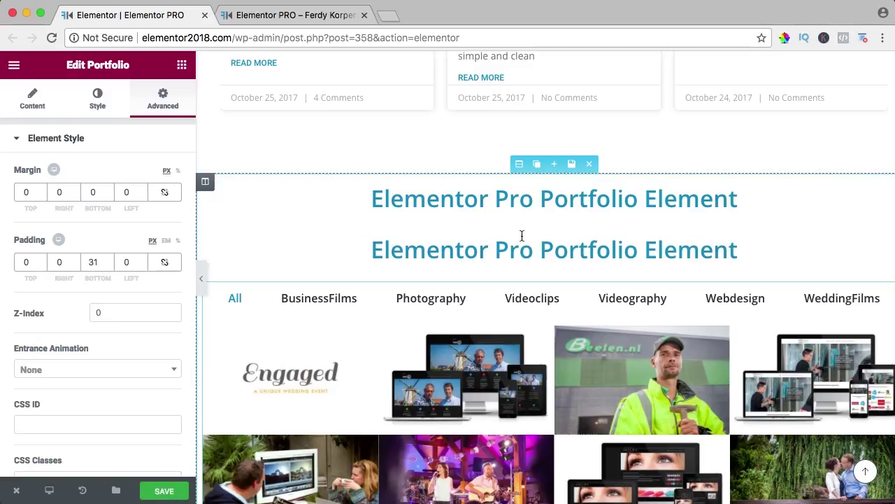
left_click_drag(891, 243, 539, 326)
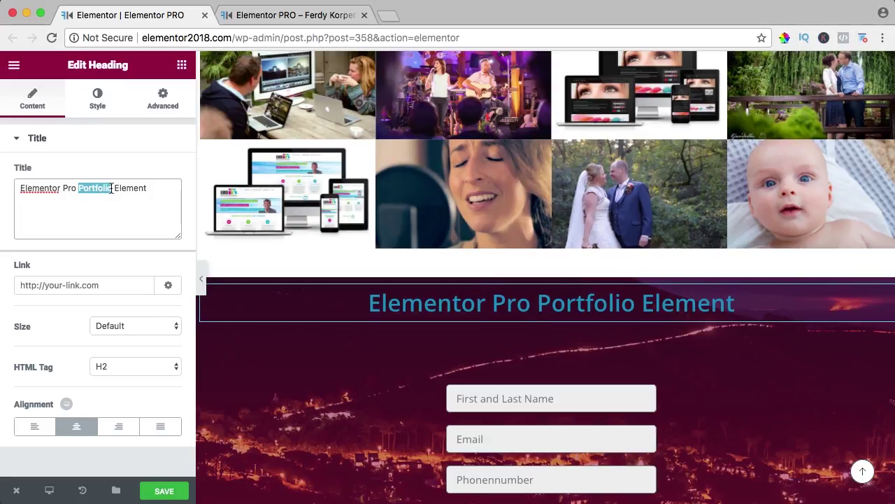
Retitle the heading above the form "Elementor Pro Form Element" in white (#ffffff), save, and check it on the live page
type("orm")
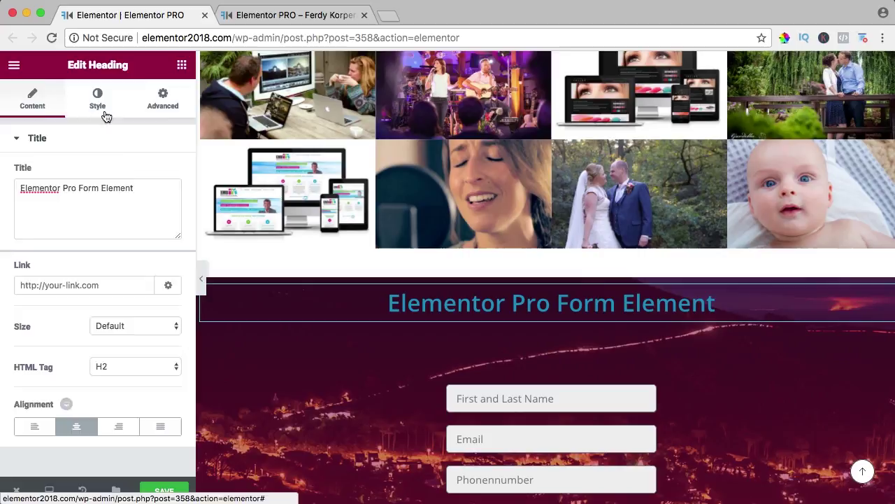
left_click(104, 108)
left_click(156, 173)
left_click(133, 328)
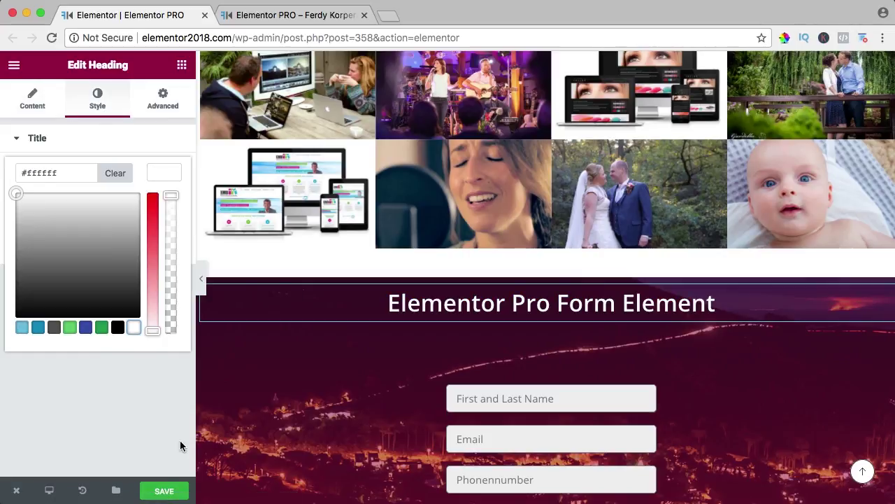
left_click(165, 491)
left_click(294, 15)
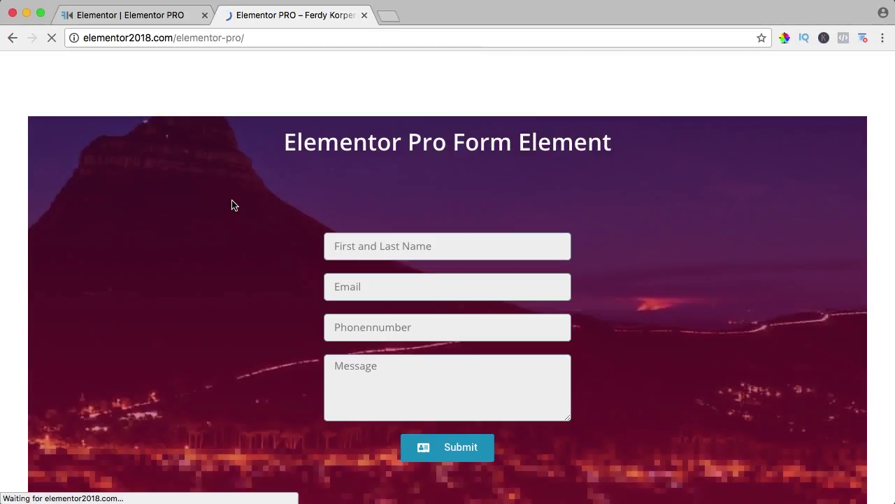
scroll(234, 203, "down", 5)
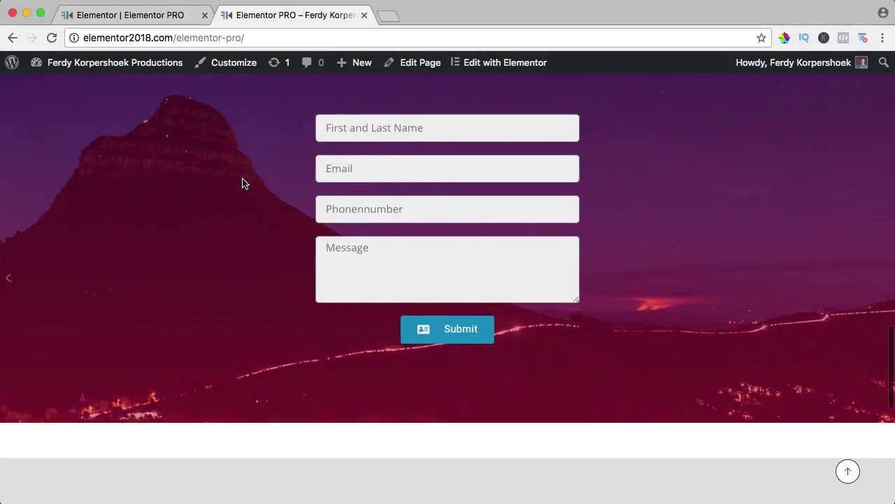